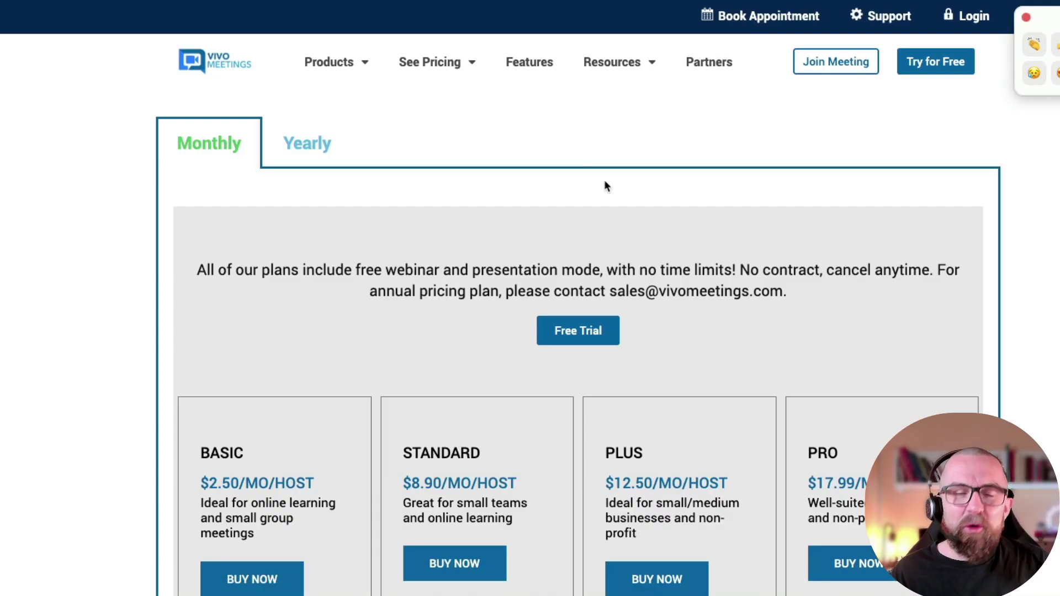
scroll(604, 180, down, 1)
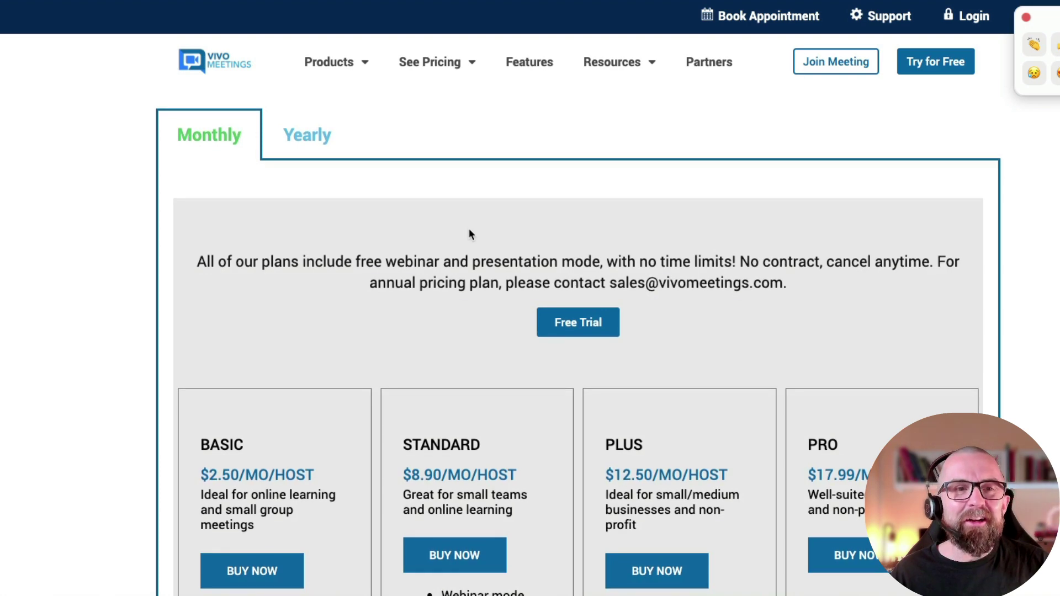
scroll(470, 228, down, 3)
scroll(469, 224, down, 2)
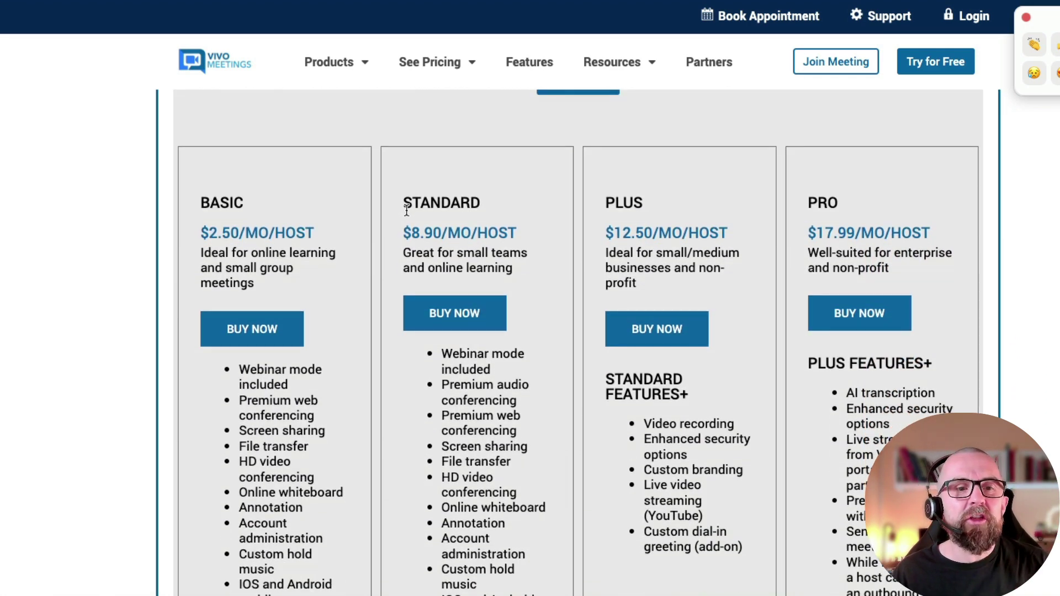
scroll(350, 236, down, 1)
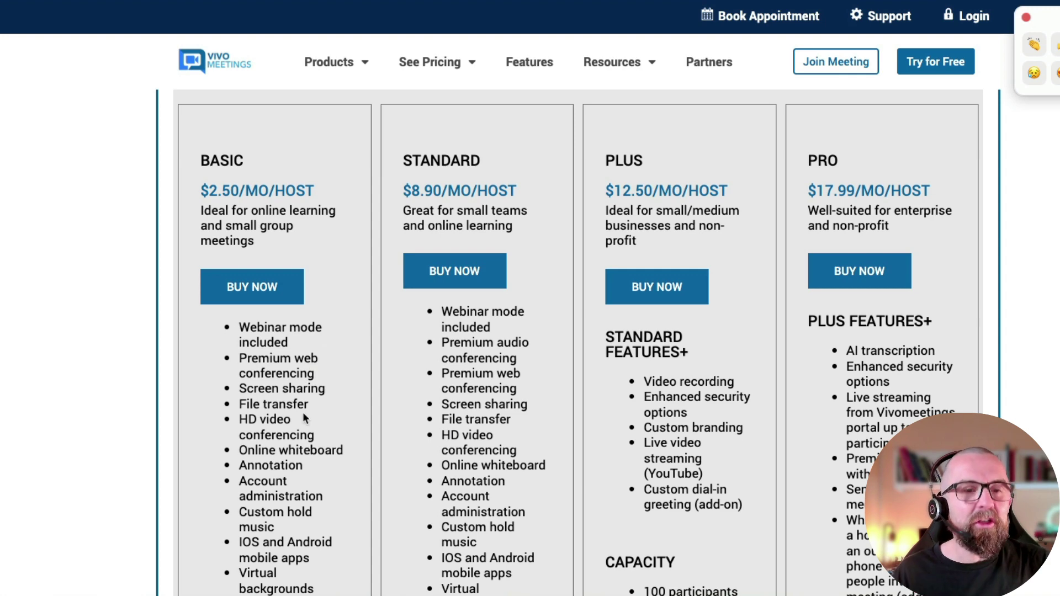
scroll(307, 420, down, 1)
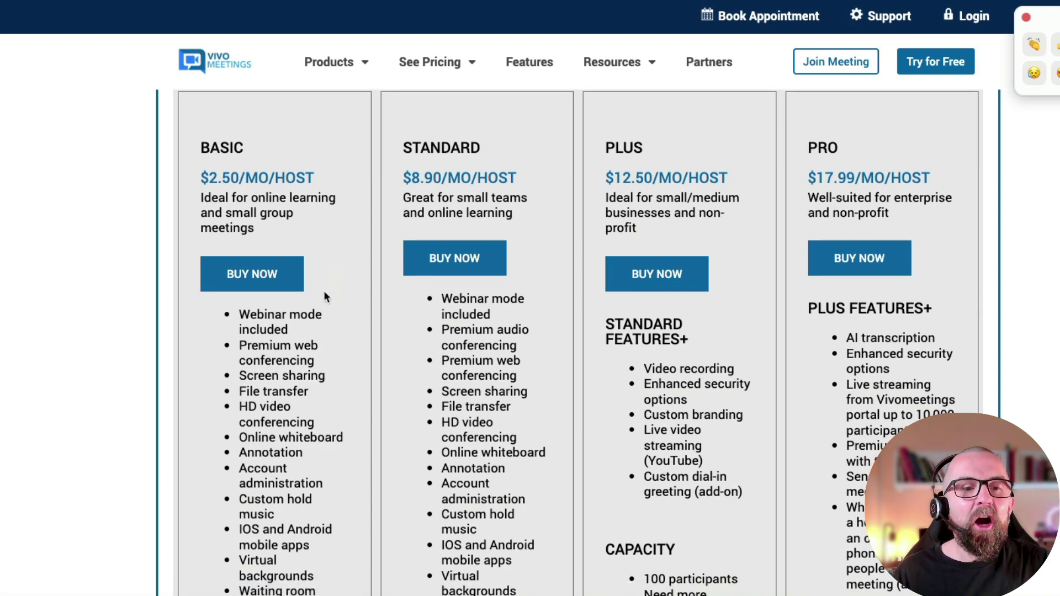
scroll(306, 395, down, 3)
scroll(303, 420, down, 4)
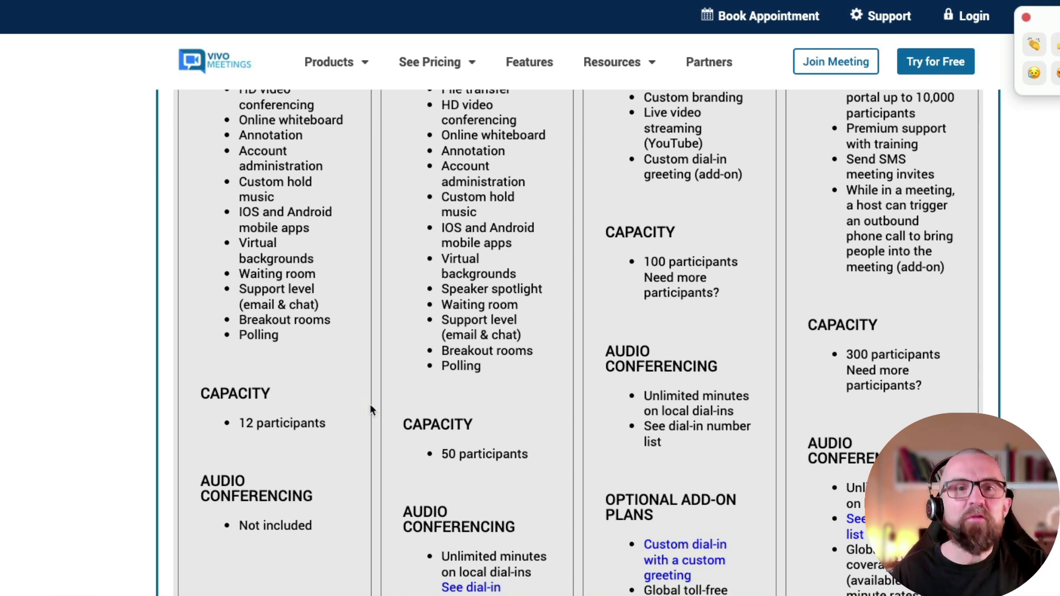
scroll(581, 409, up, 3)
scroll(555, 389, up, 3)
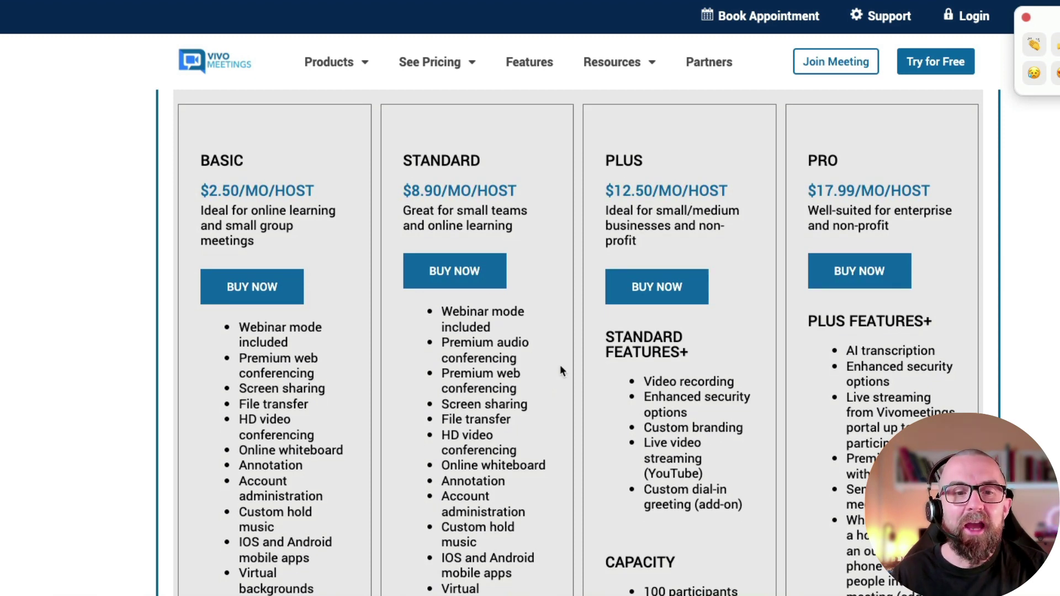
- Scroll down through the monthly plan prices and back up to the top of the pricing page
scroll(542, 369, down, 2)
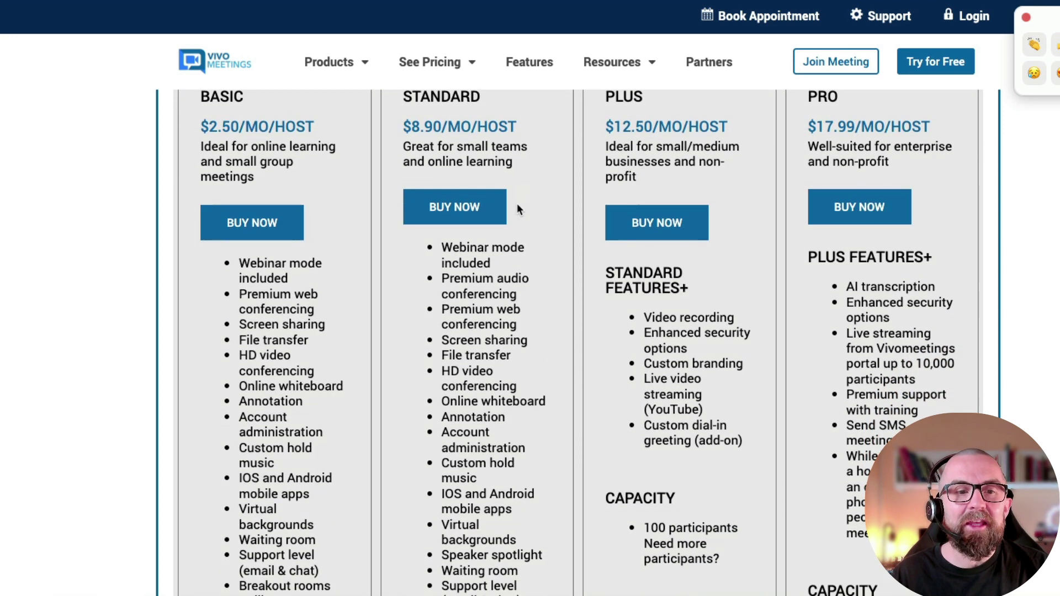
scroll(502, 385, down, 6)
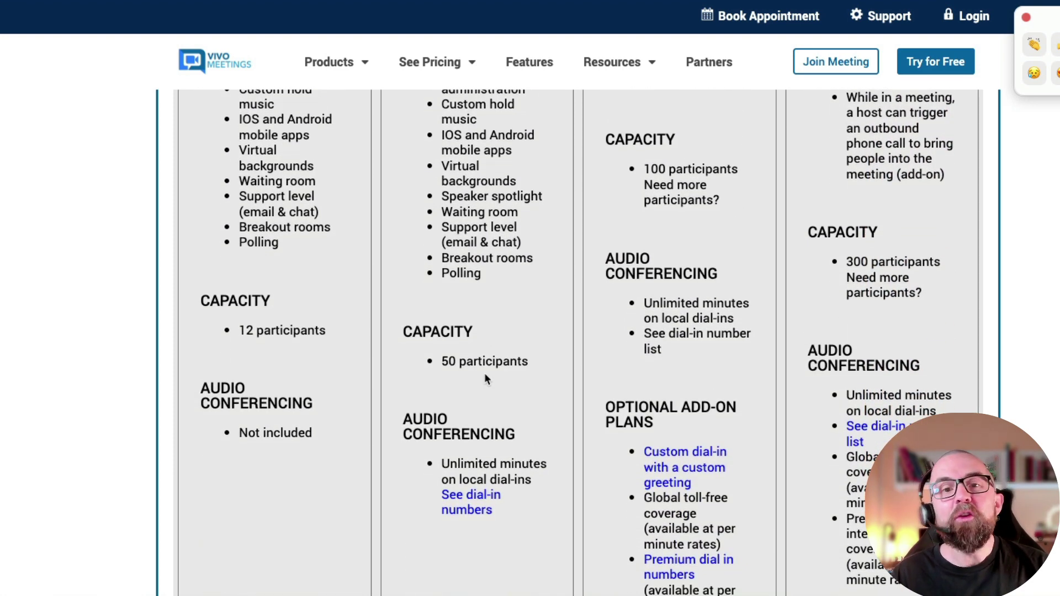
scroll(619, 354, up, 8)
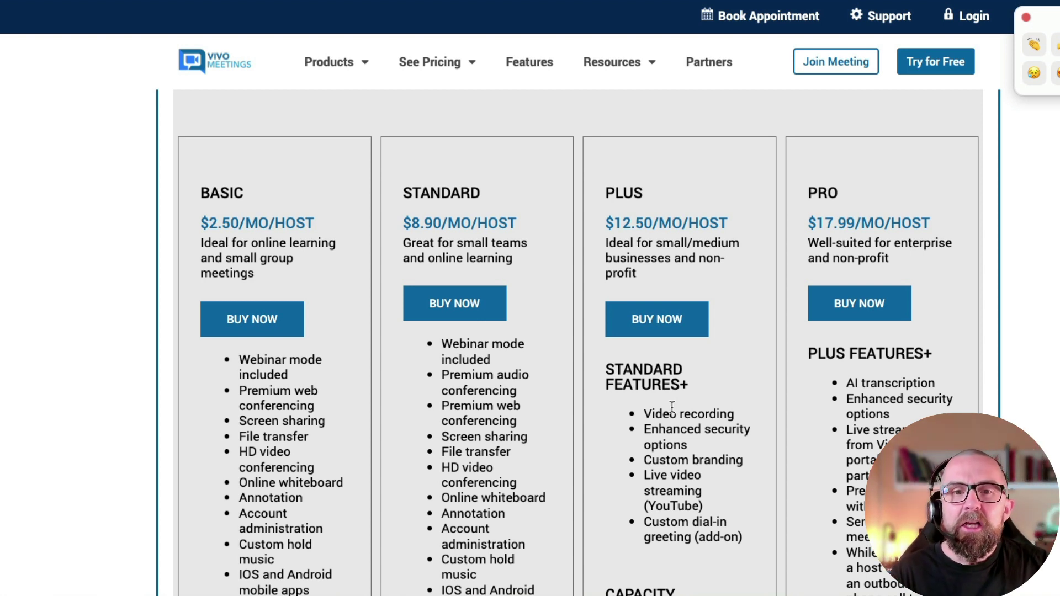
scroll(679, 406, down, 1)
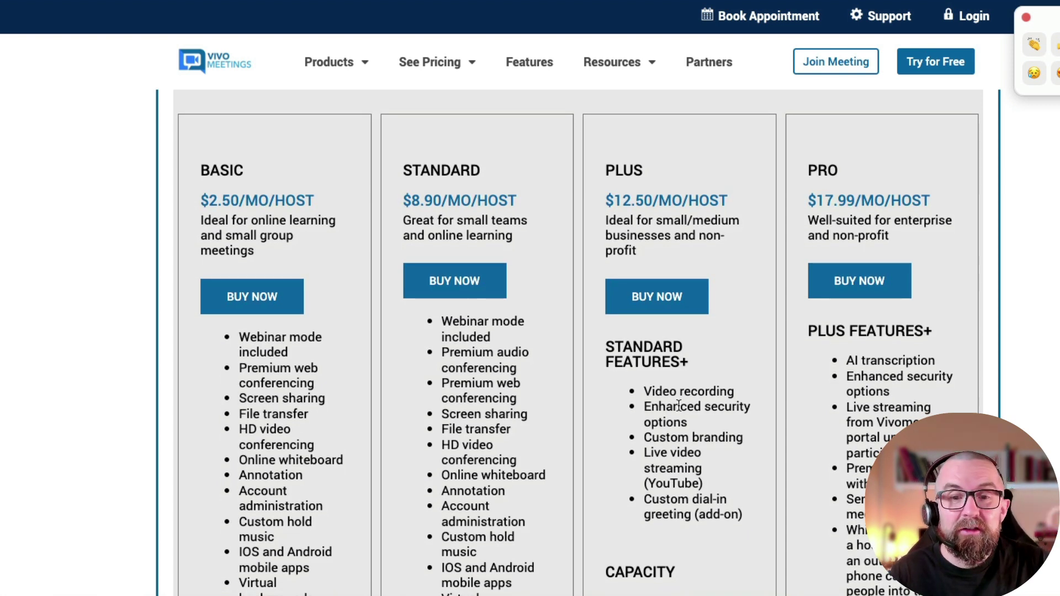
scroll(685, 448, down, 5)
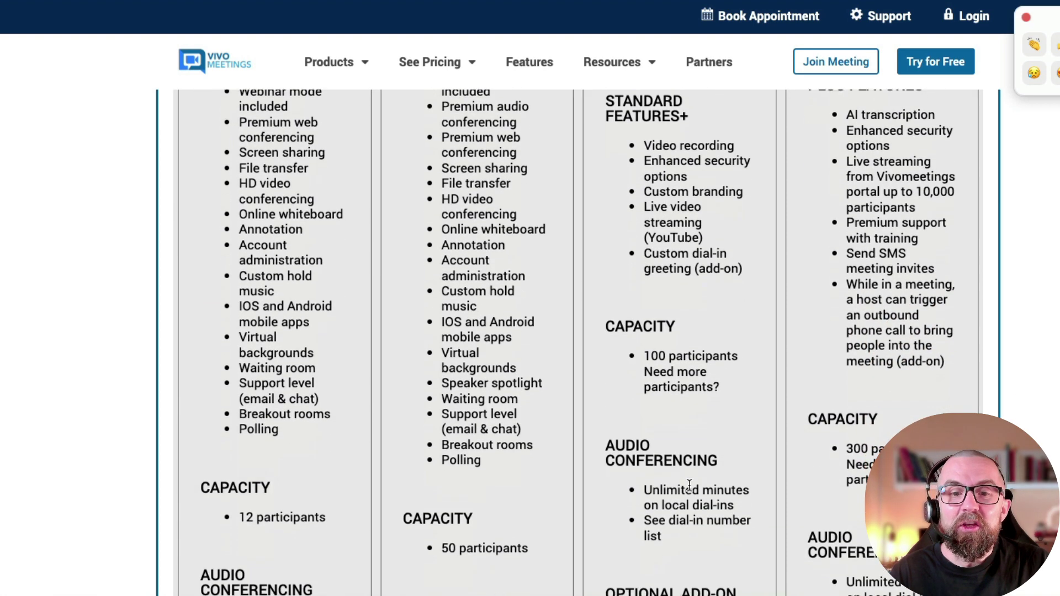
scroll(689, 490, down, 2)
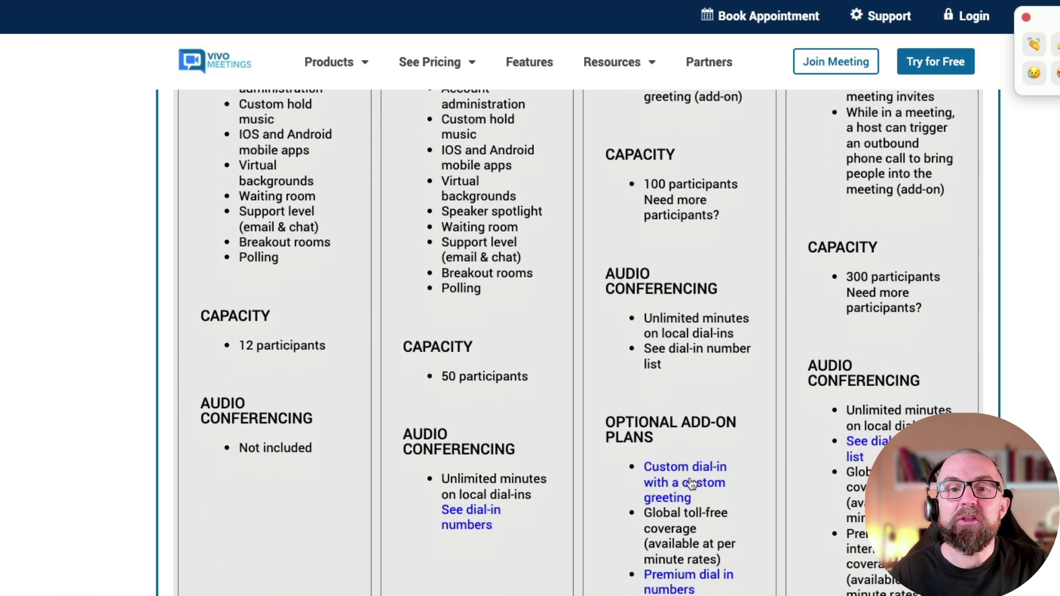
scroll(685, 314, up, 4)
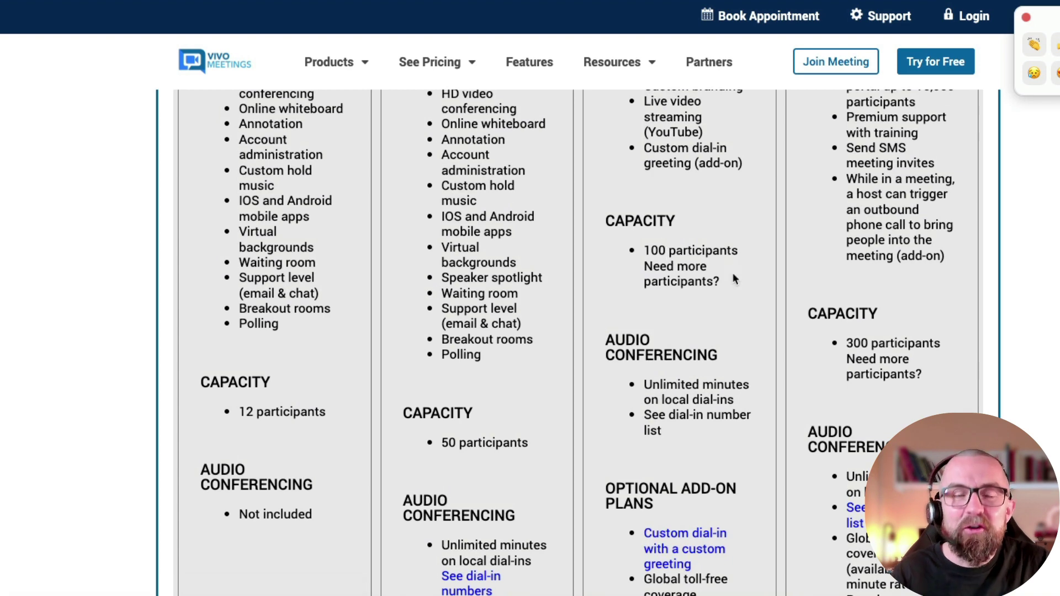
scroll(734, 276, up, 3)
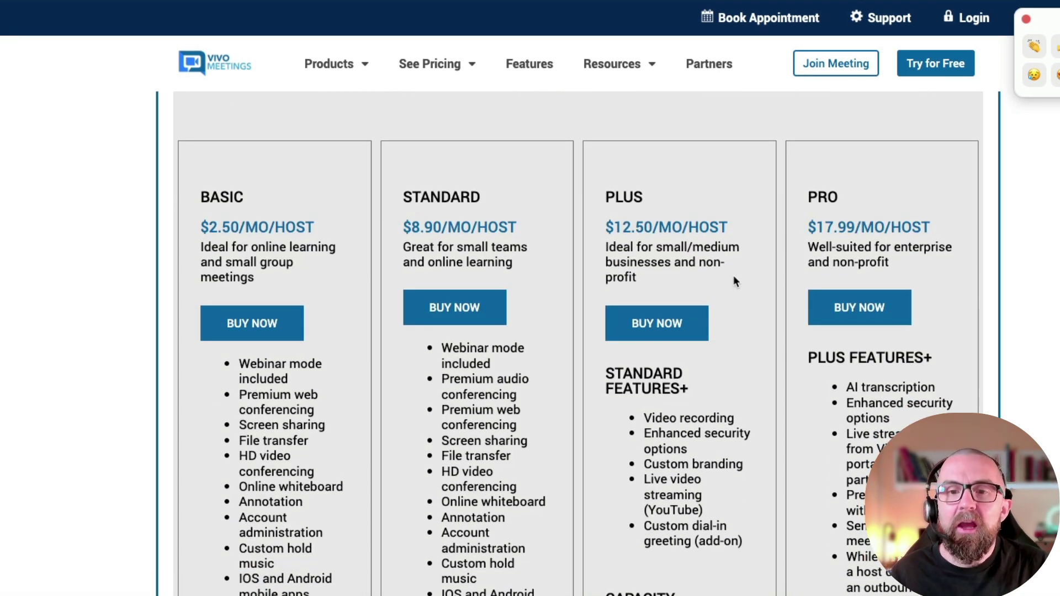
scroll(865, 449, down, 1)
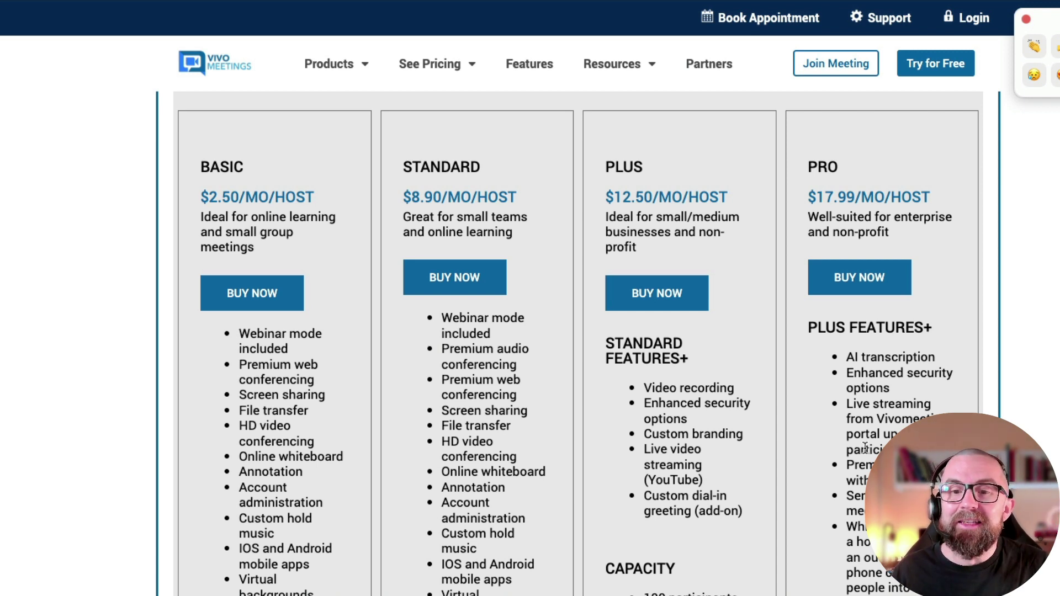
scroll(578, 343, down, 3)
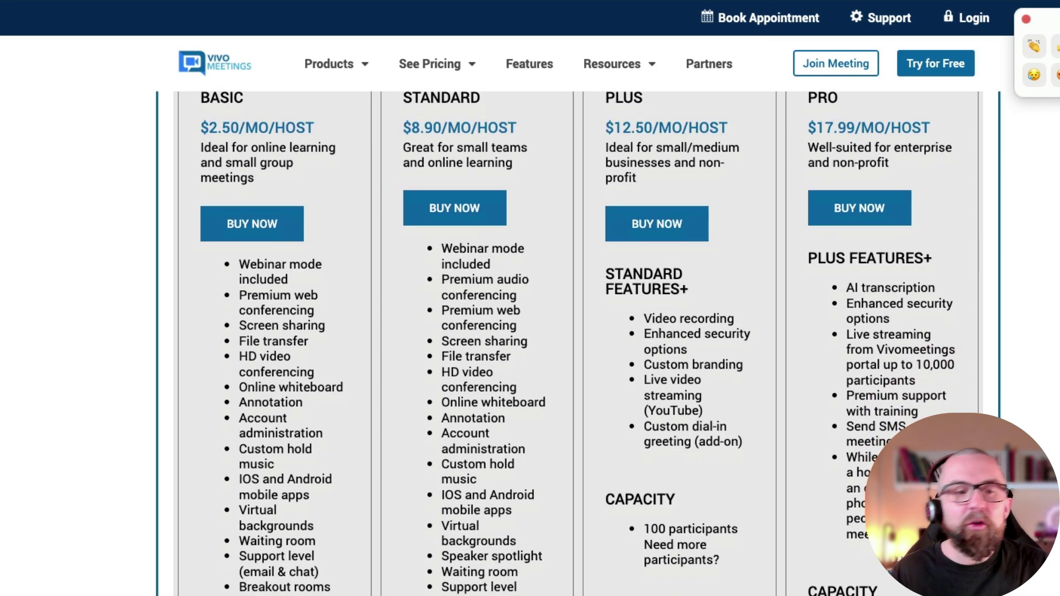
scroll(578, 343, up, 1)
scroll(578, 343, up, 5)
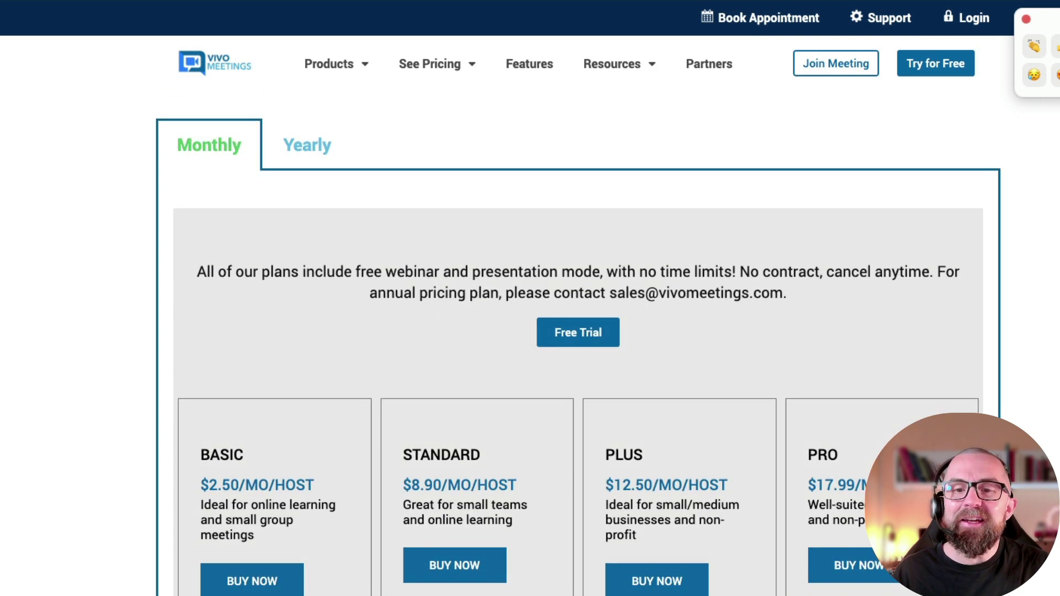
click(308, 144)
scroll(578, 343, down, 1)
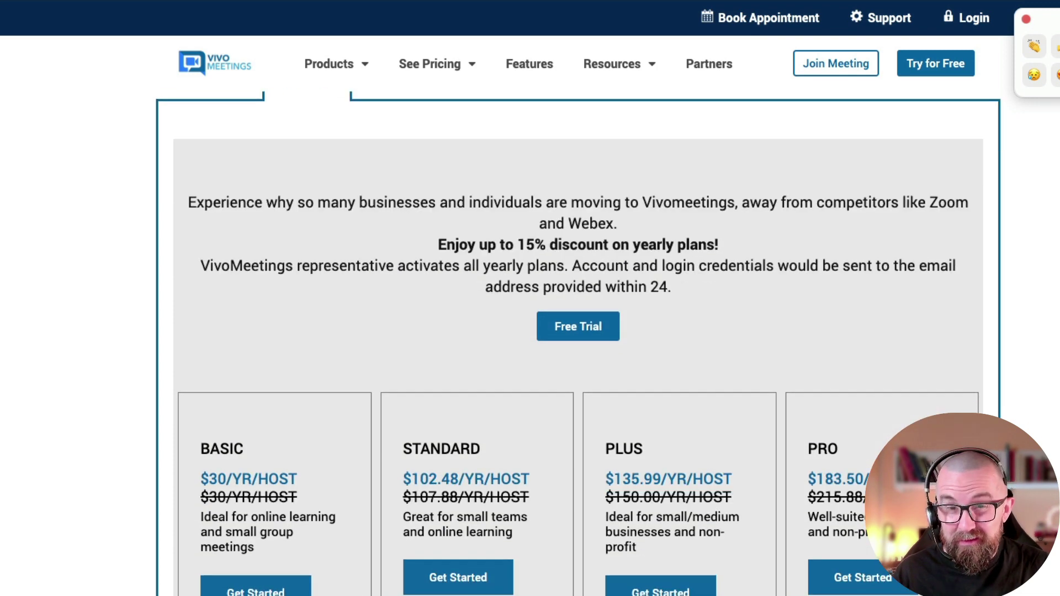
scroll(578, 344, down, 1)
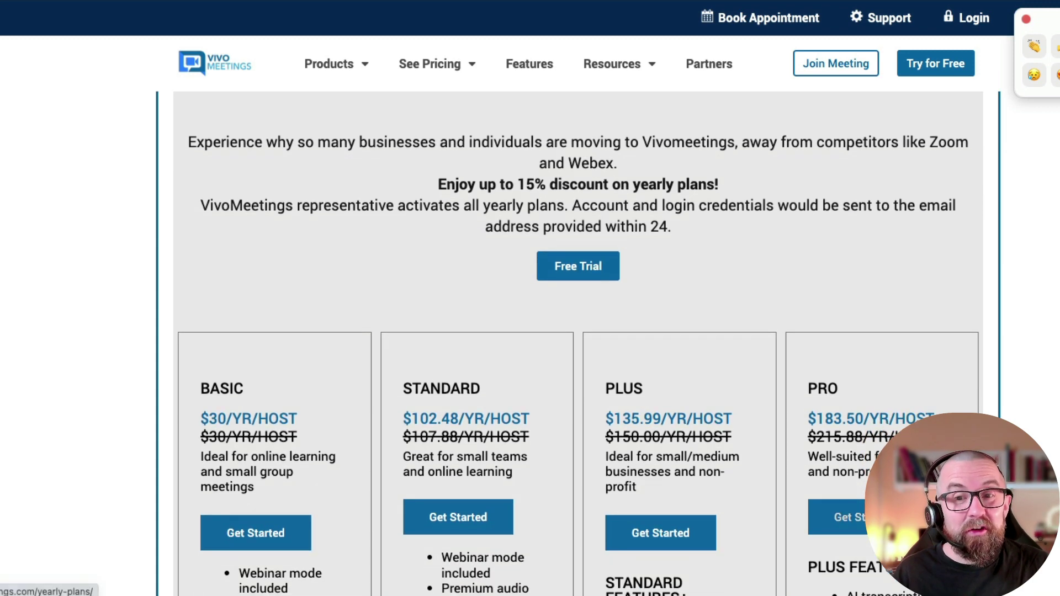
scroll(874, 428, down, 2)
scroll(874, 428, up, 2)
scroll(578, 344, up, 2)
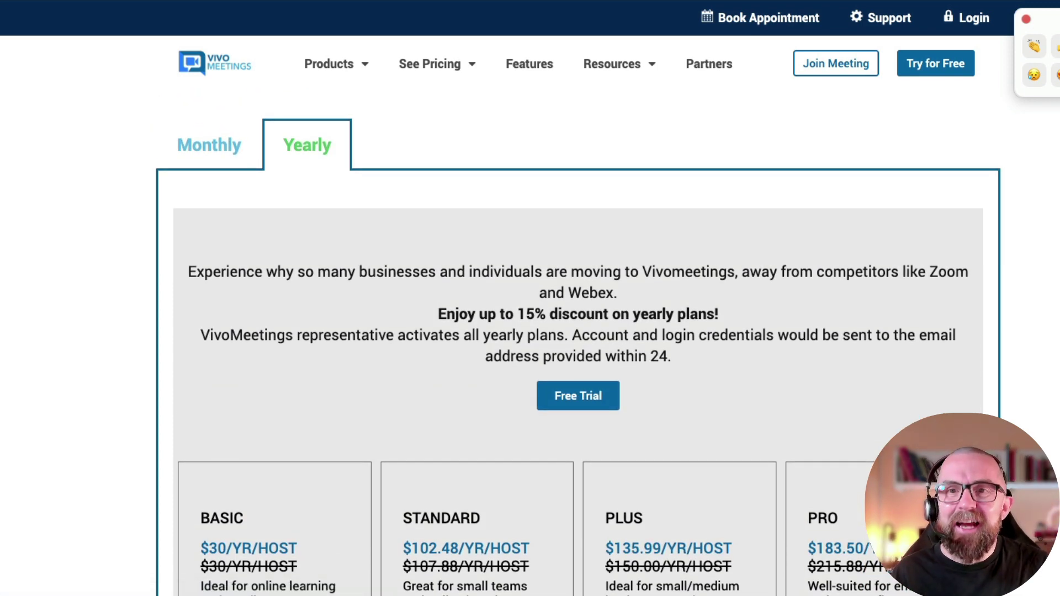
scroll(975, 18, down, 1)
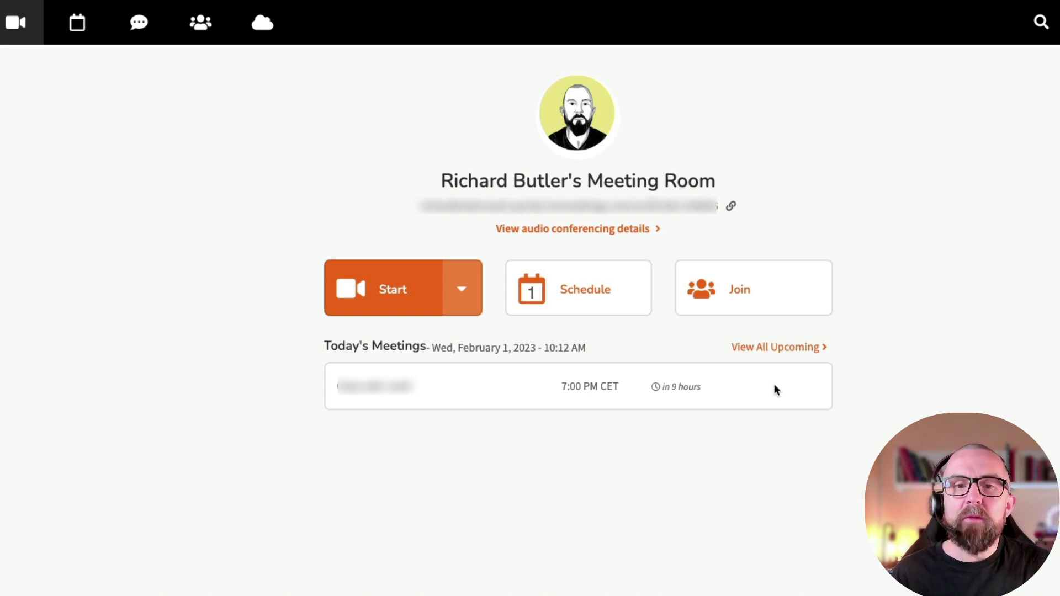
- Open the full Meetings page from the dashboard's View All Upcoming link
click(770, 349)
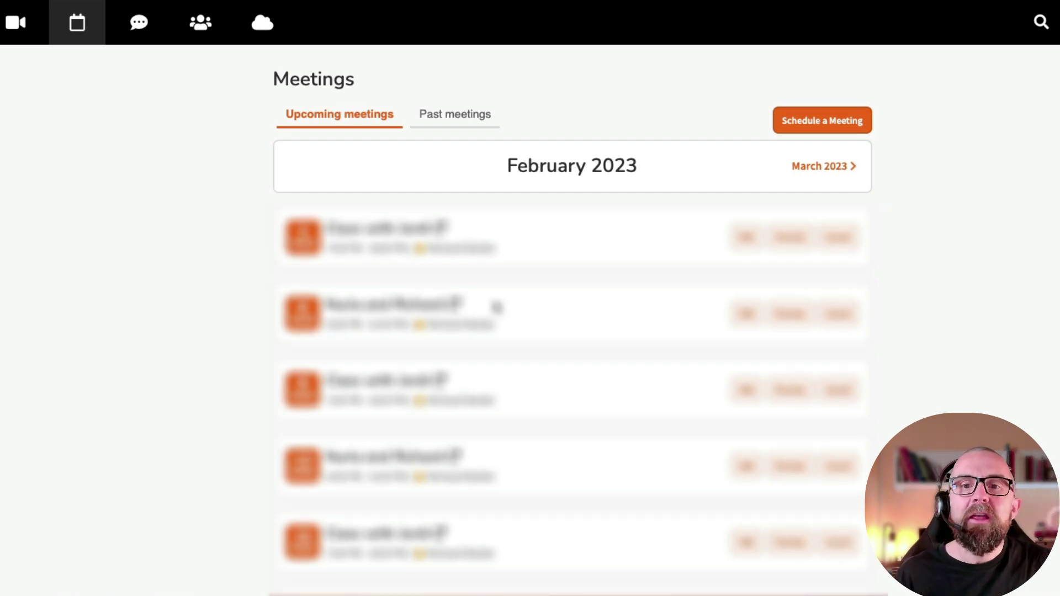
- Show past meetings and view the first past meeting's recording transcript
click(471, 119)
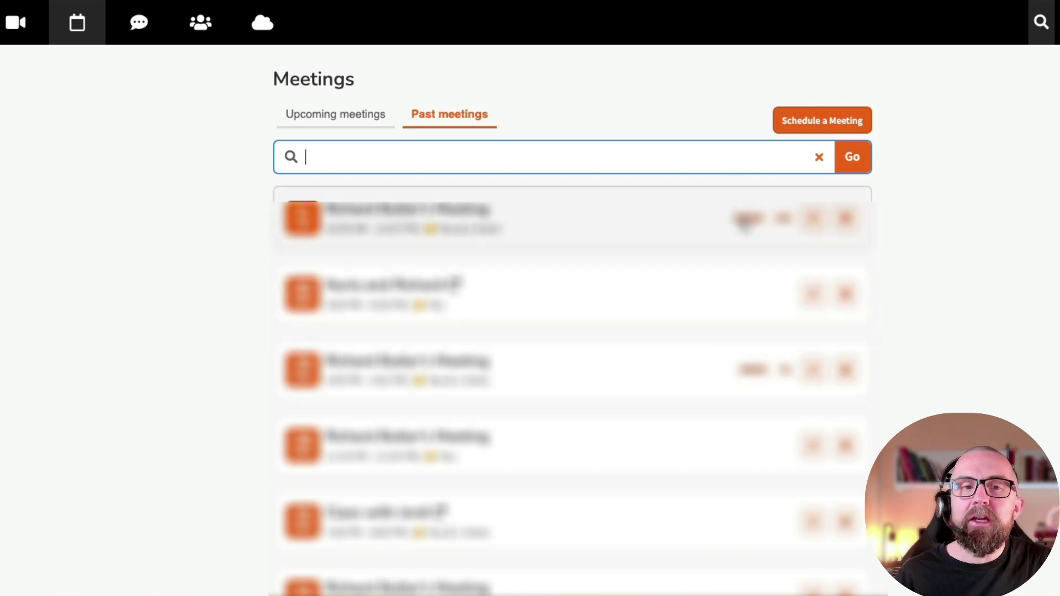
click(749, 222)
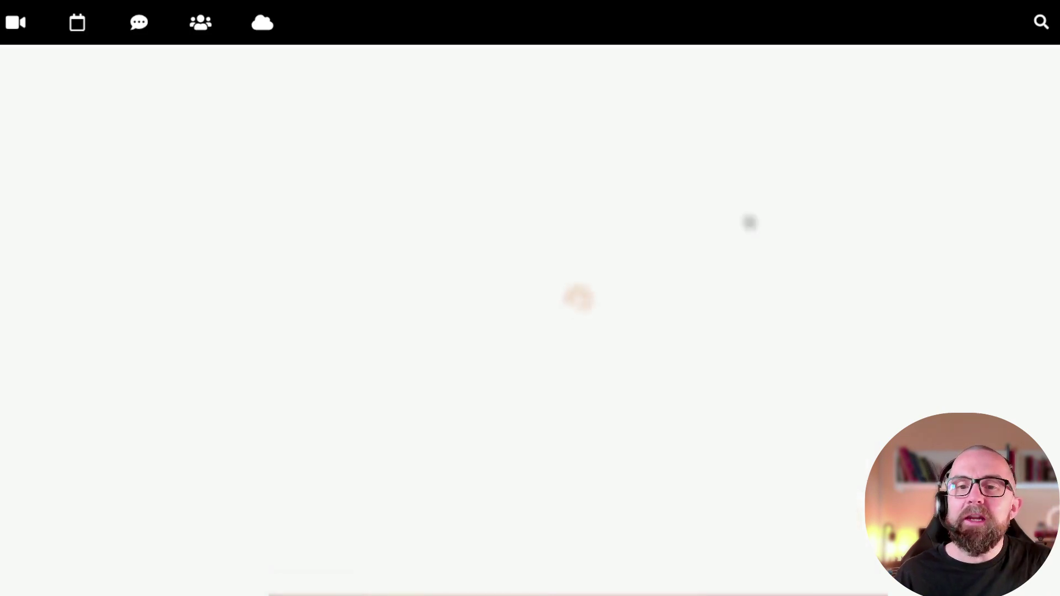
click(909, 65)
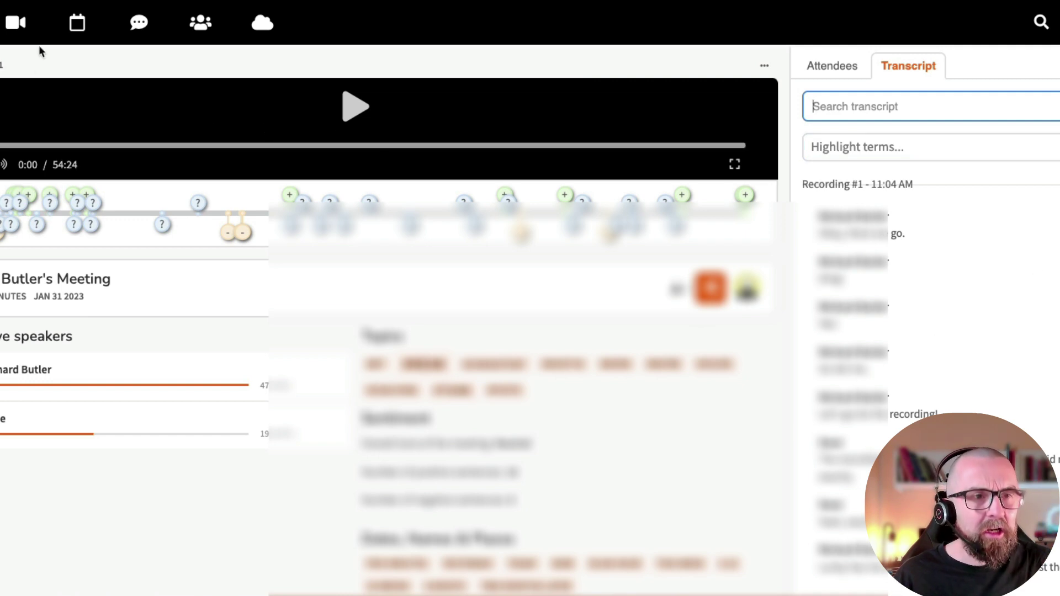
- Return to the meetings list and switch back to the Upcoming meetings tab
click(77, 22)
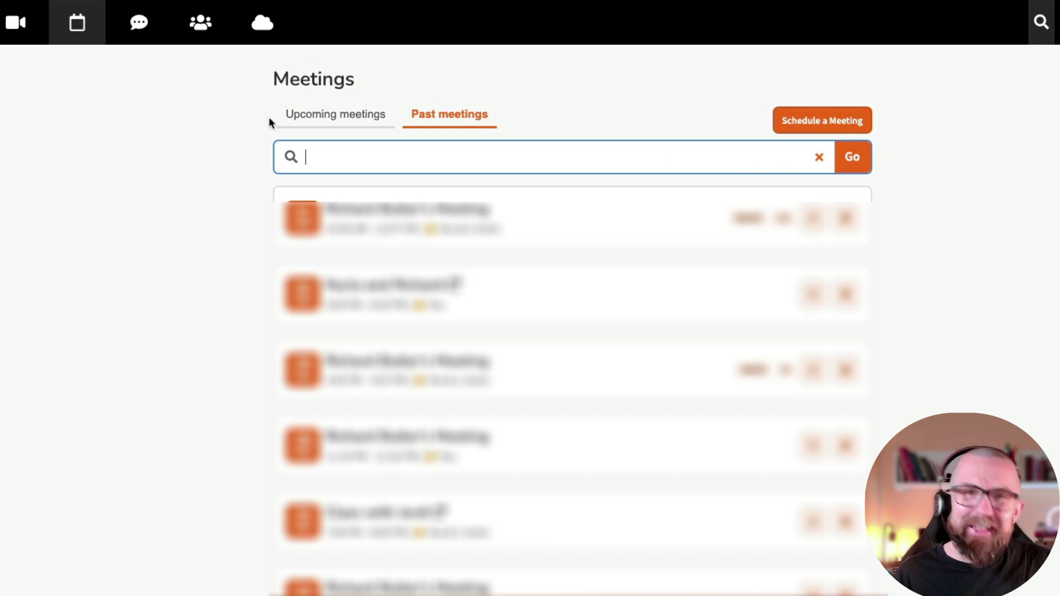
click(318, 84)
click(326, 118)
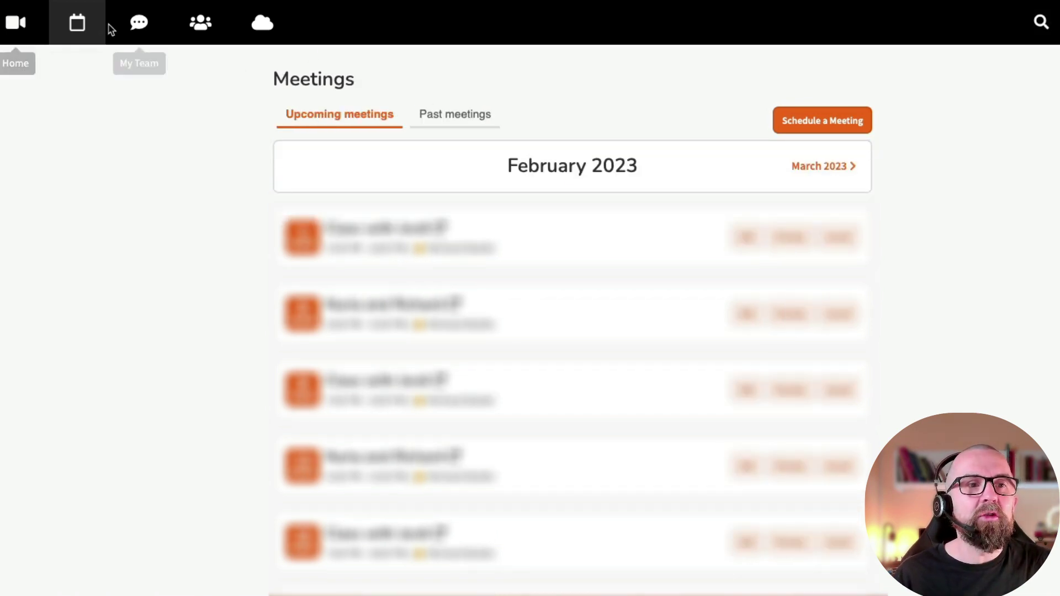
- From the home room, start a new meeting and review its repeat, timezone and security settings
click(29, 34)
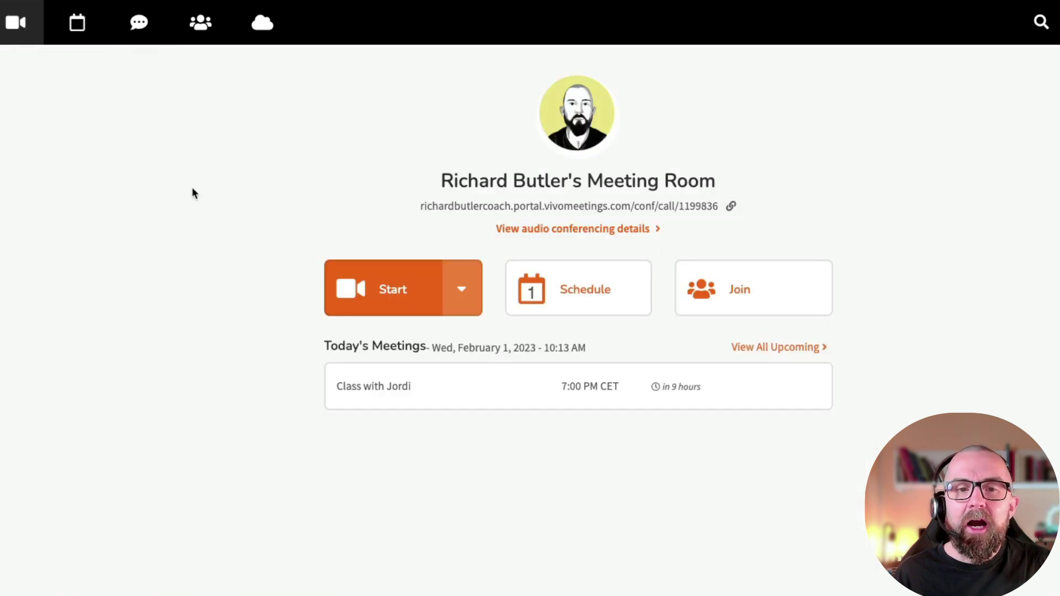
click(585, 299)
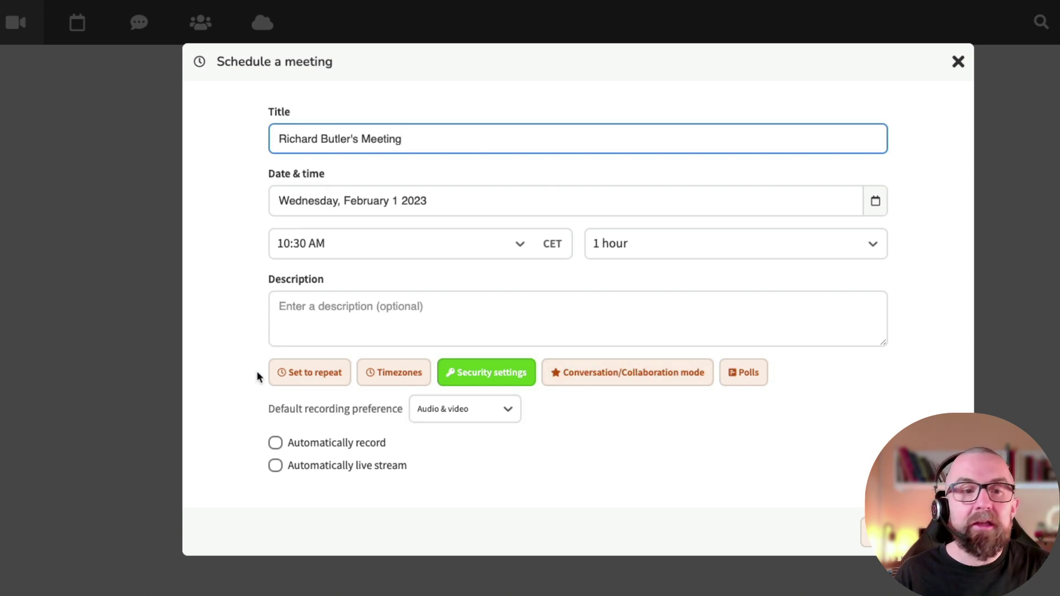
click(293, 375)
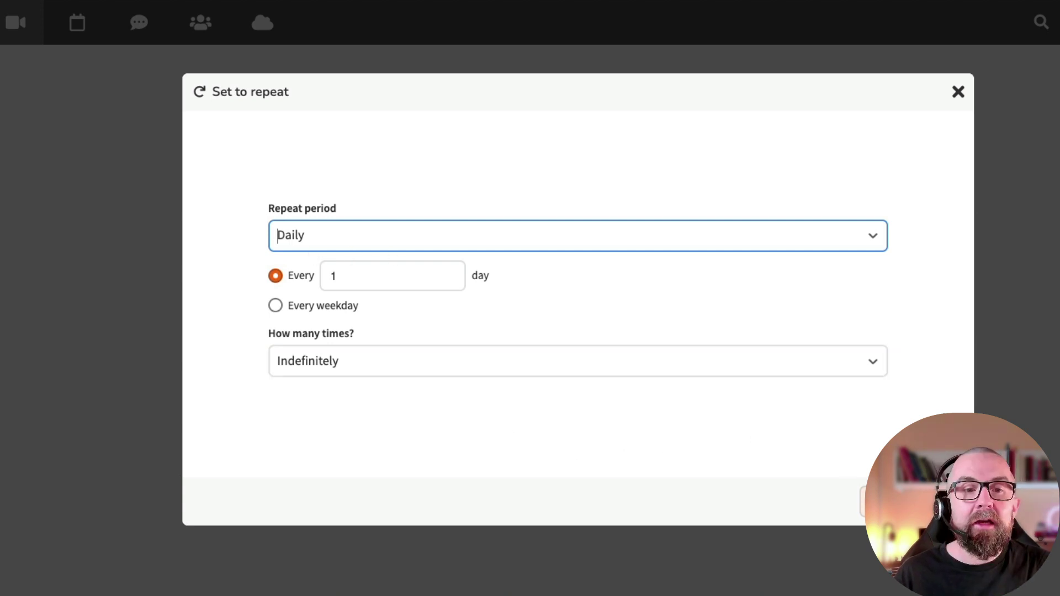
click(875, 501)
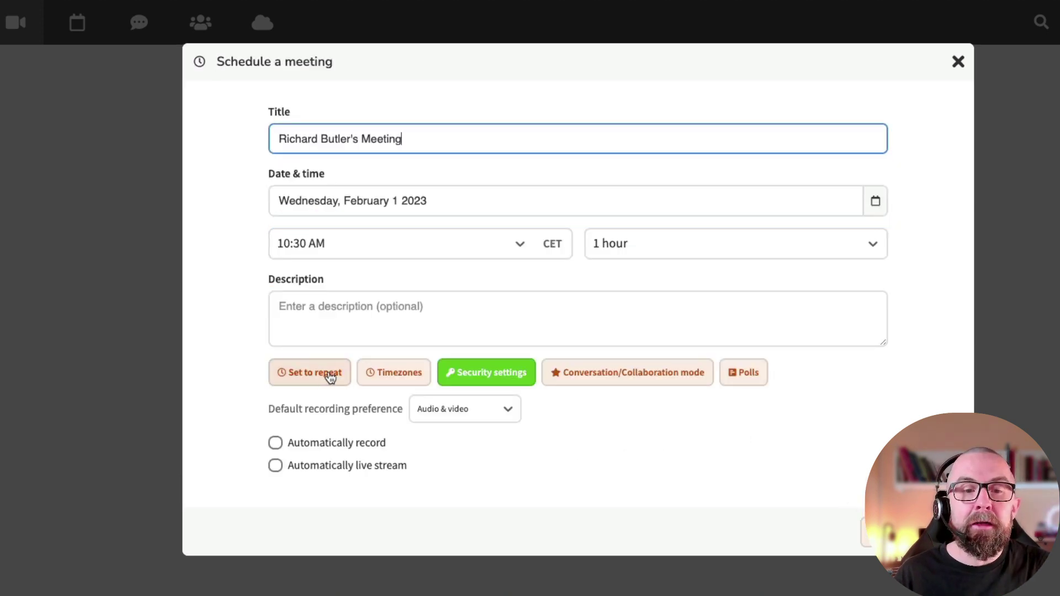
click(389, 373)
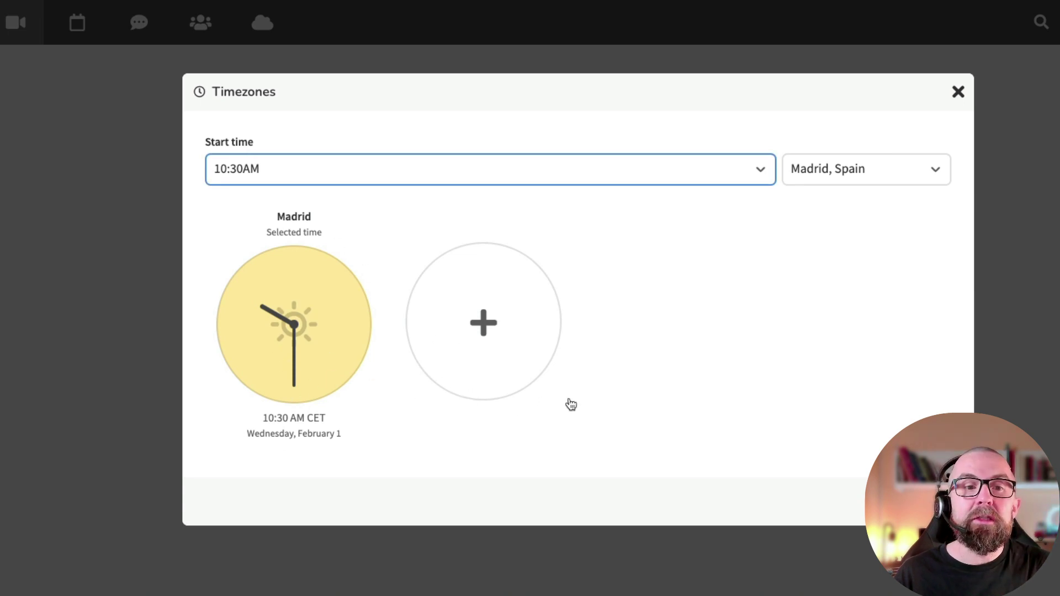
click(875, 501)
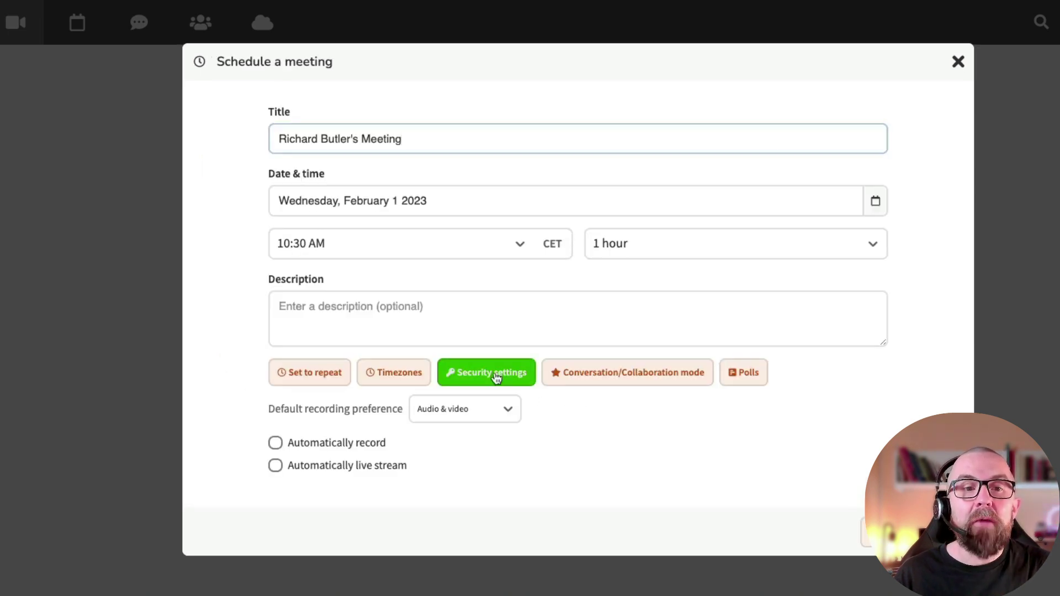
click(493, 375)
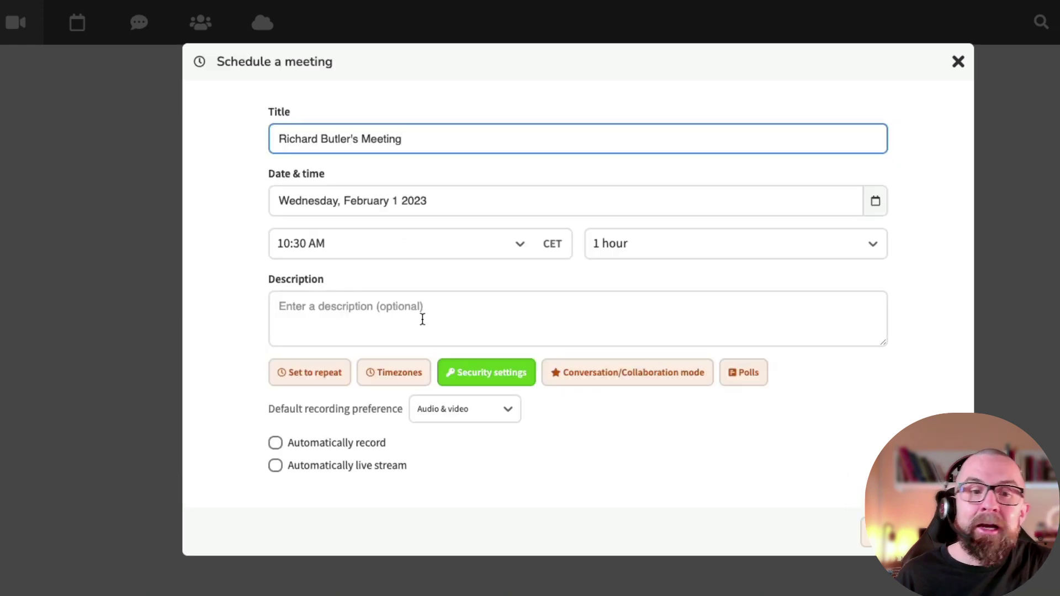
- Choose Presentation/Webinar mode and expand its full description and feature list
click(661, 380)
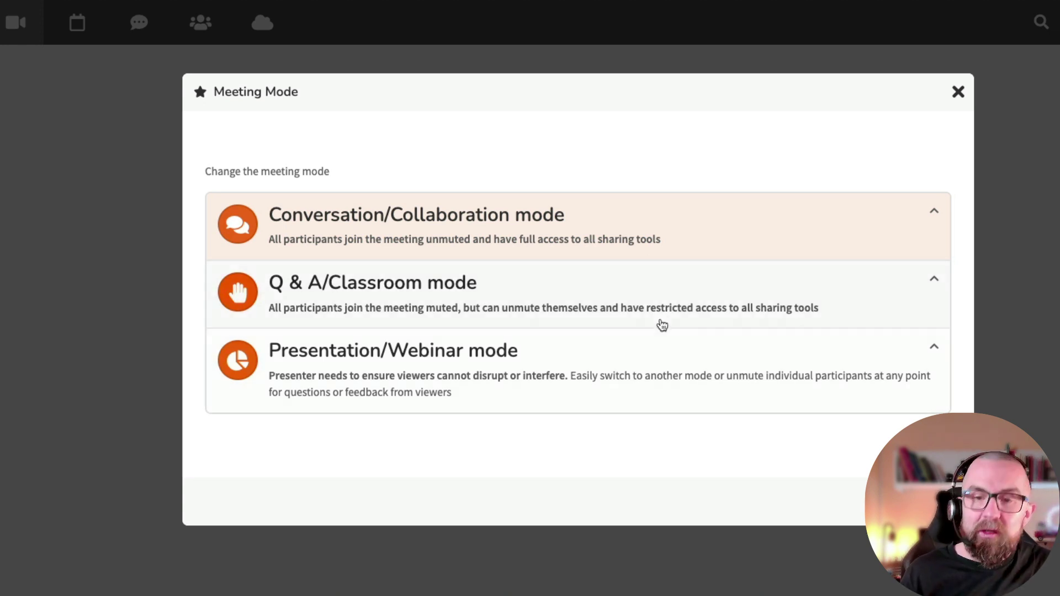
click(940, 353)
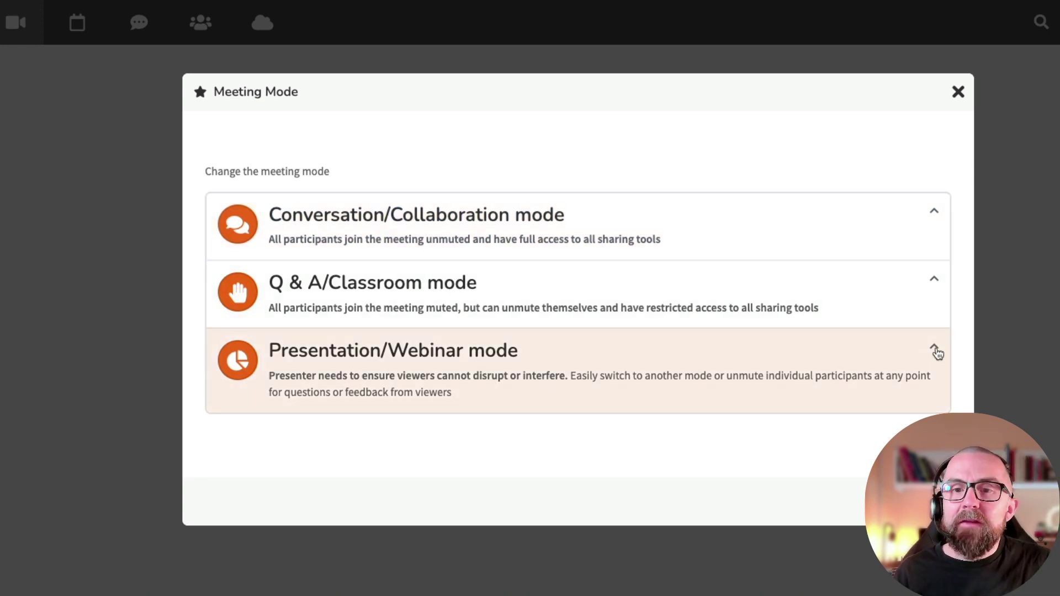
click(935, 349)
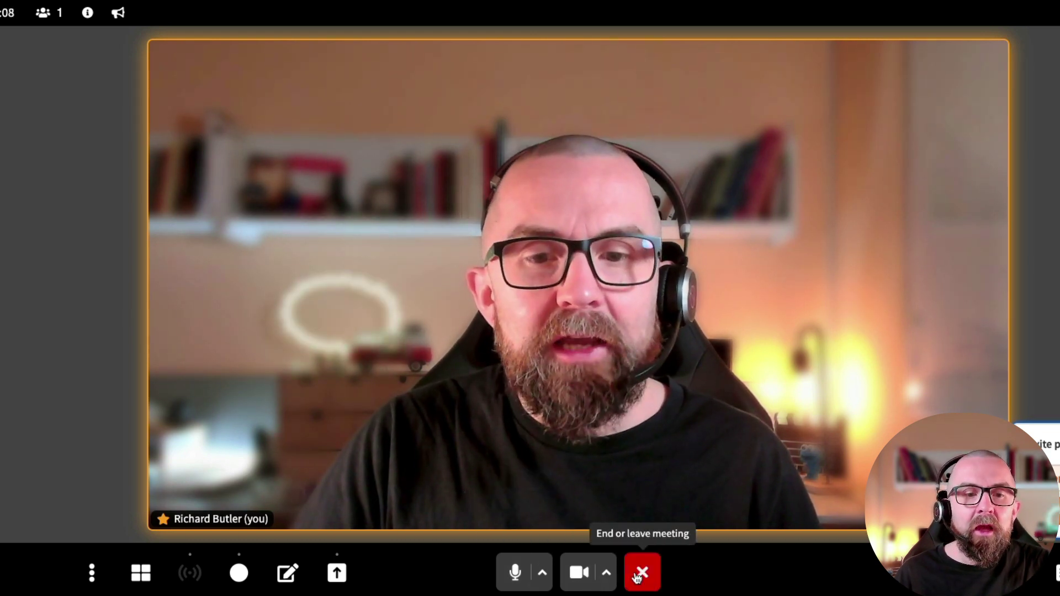
- Share the FaceTime HD Camera as an additional camera source, checking the available camera list
click(338, 578)
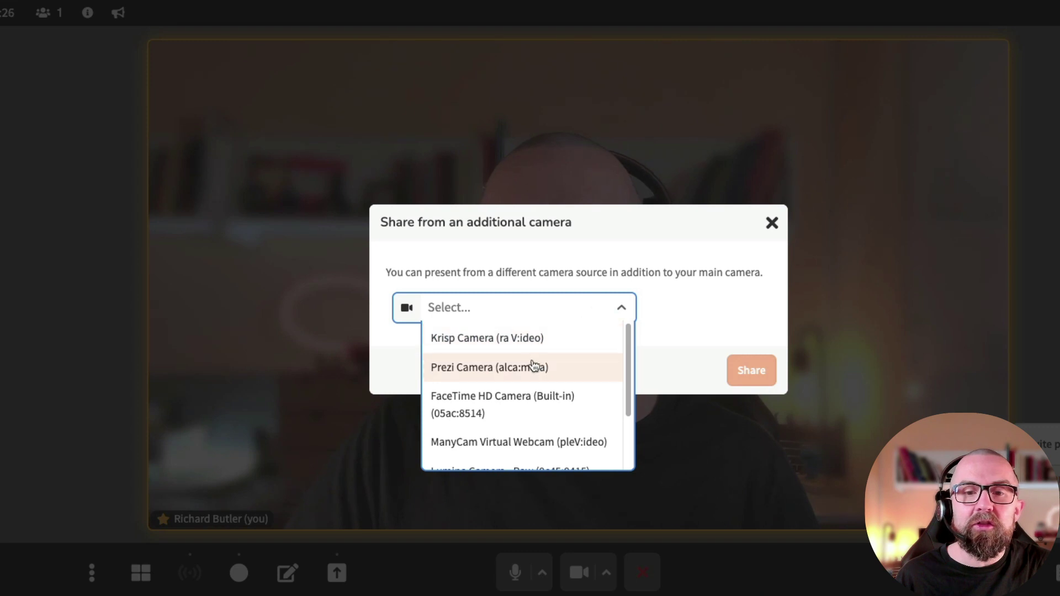
click(540, 400)
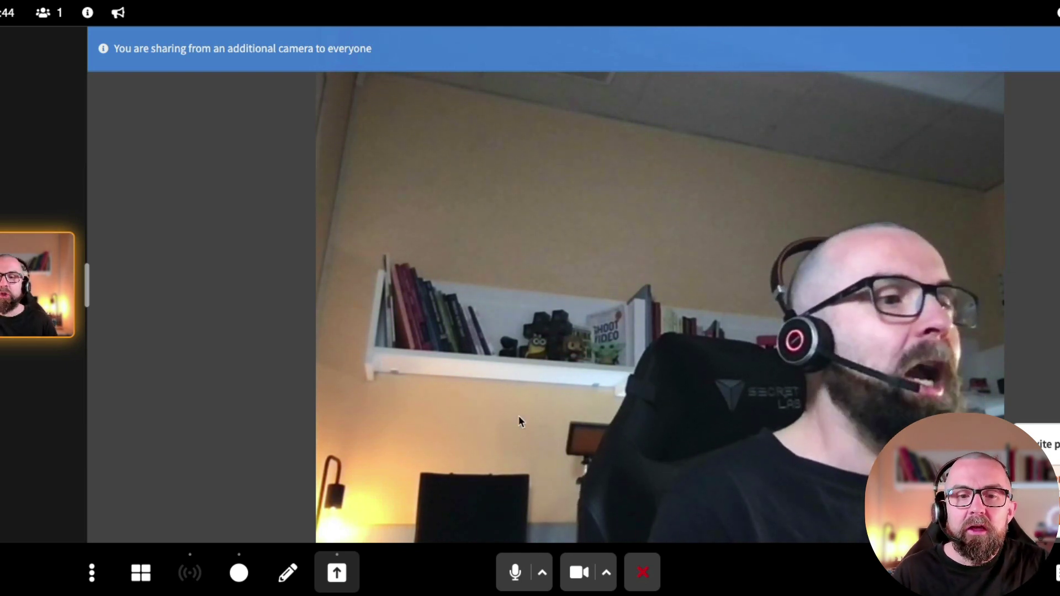
click(607, 574)
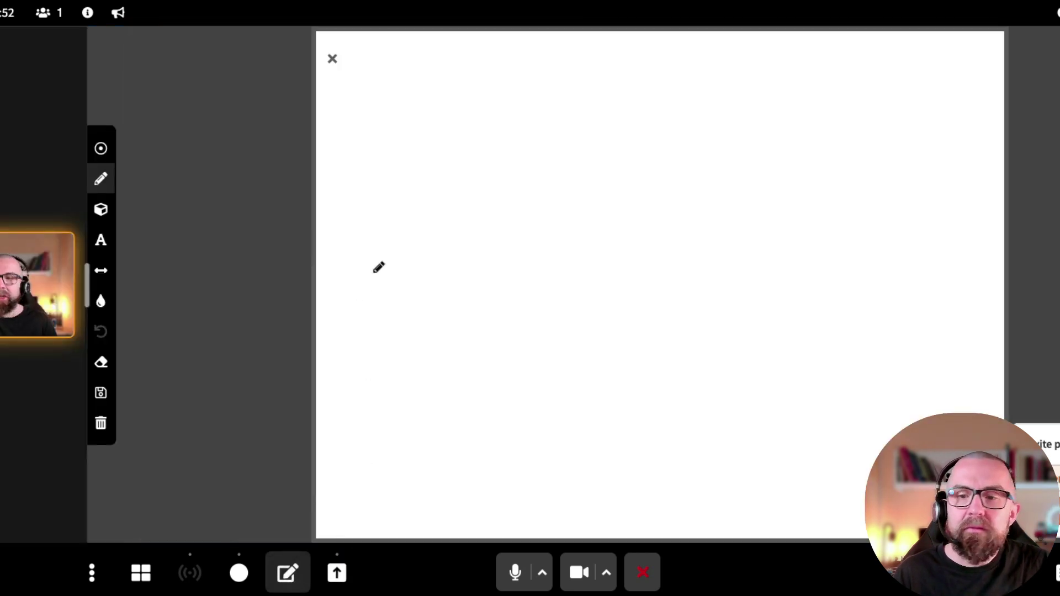
- Draw a wavy pencil line on the whiteboard, save its screenshot to public chat, and close it
mouse_move(374, 271)
mouse_down()
mouse_move(557, 337)
mouse_move(997, 298)
mouse_up()
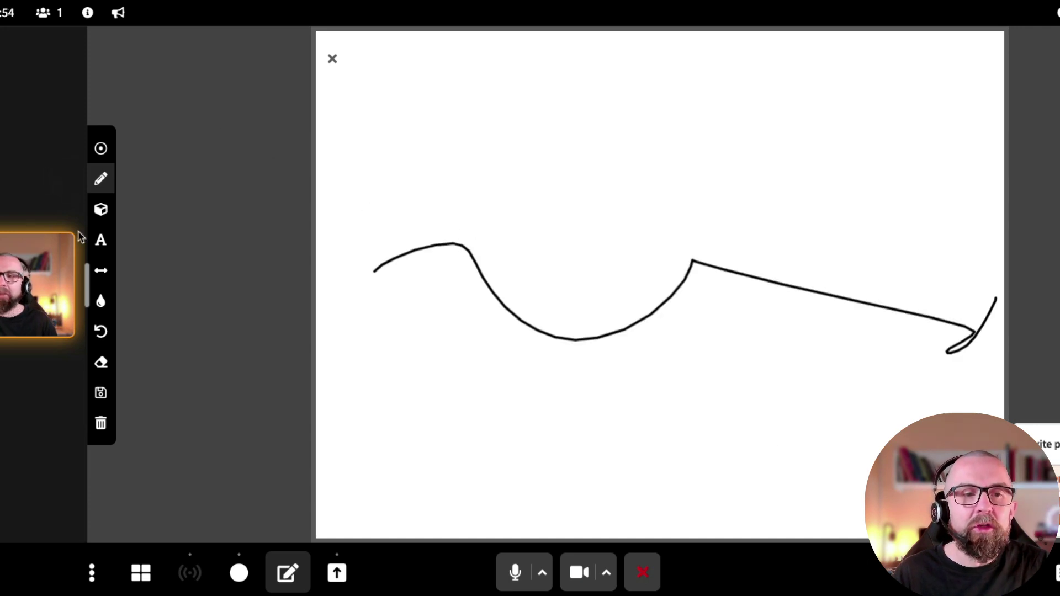
click(102, 396)
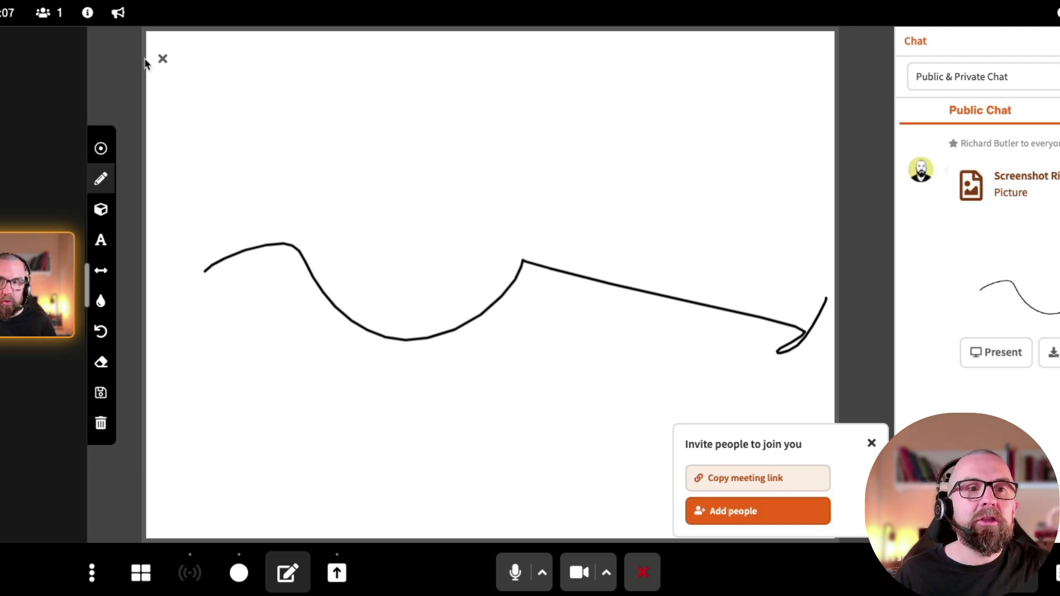
click(162, 59)
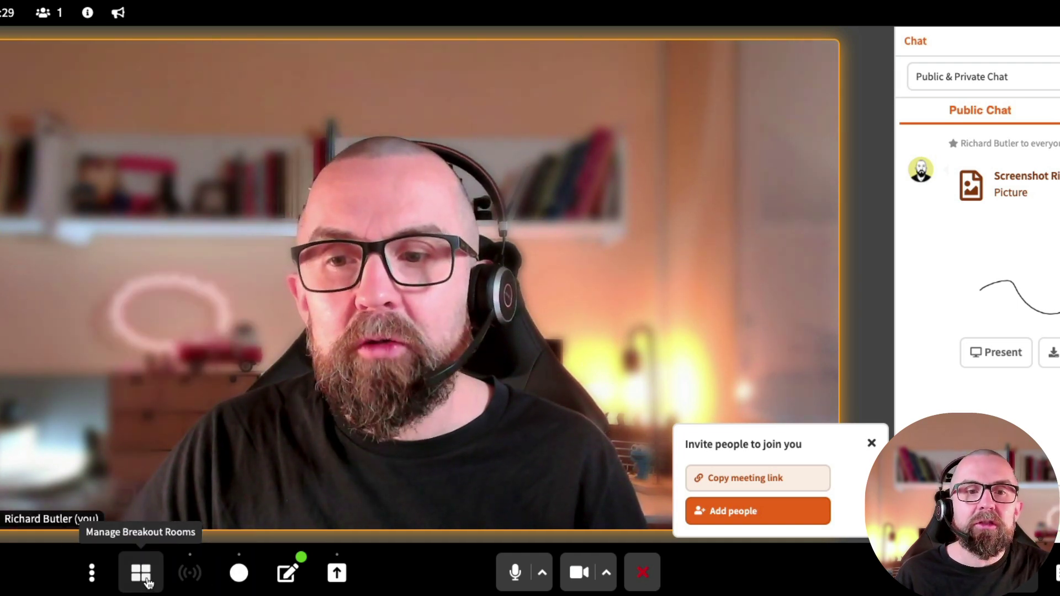
- Look at Manage Breakout Rooms and the More menu, closing both without changes
click(141, 574)
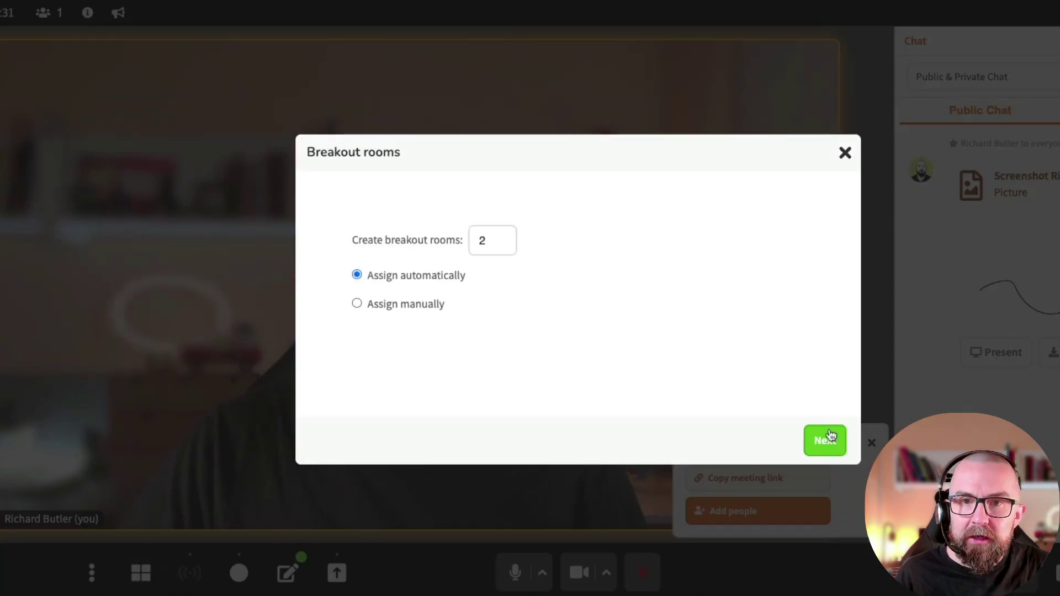
click(848, 157)
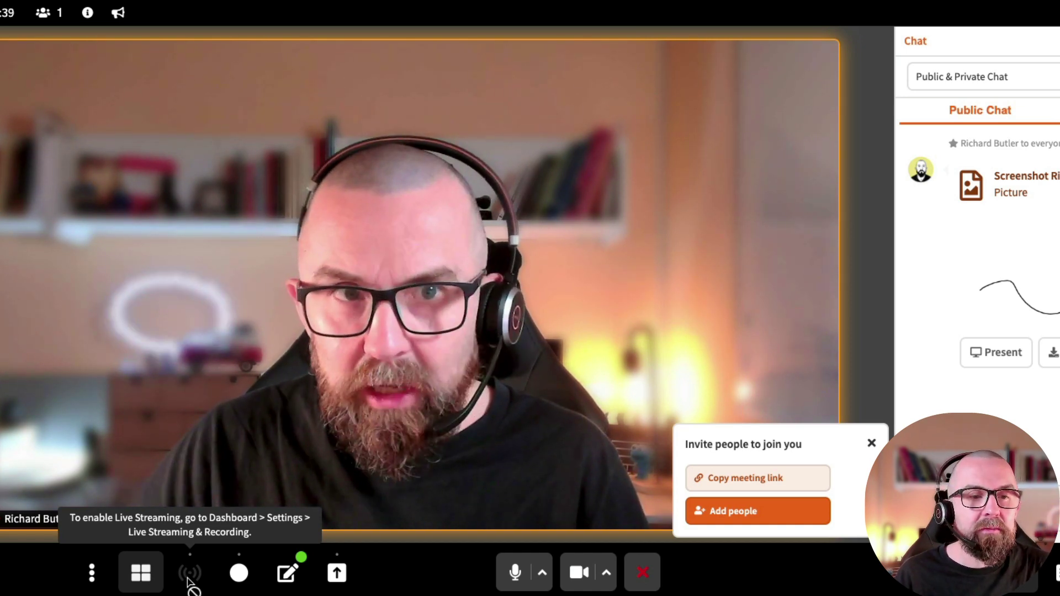
click(101, 577)
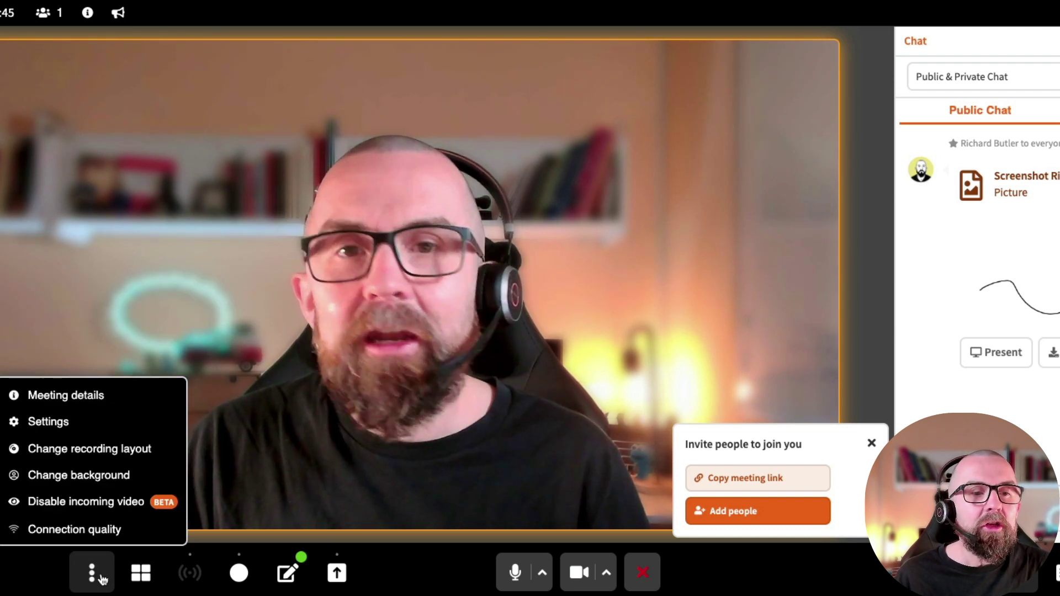
mouse_move(99, 525)
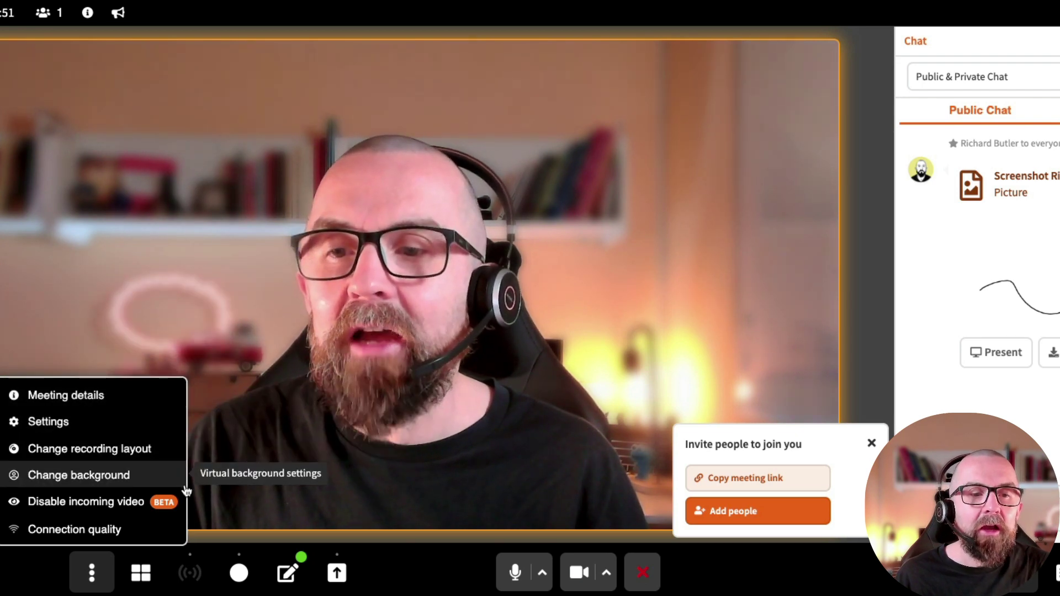
mouse_move(63, 535)
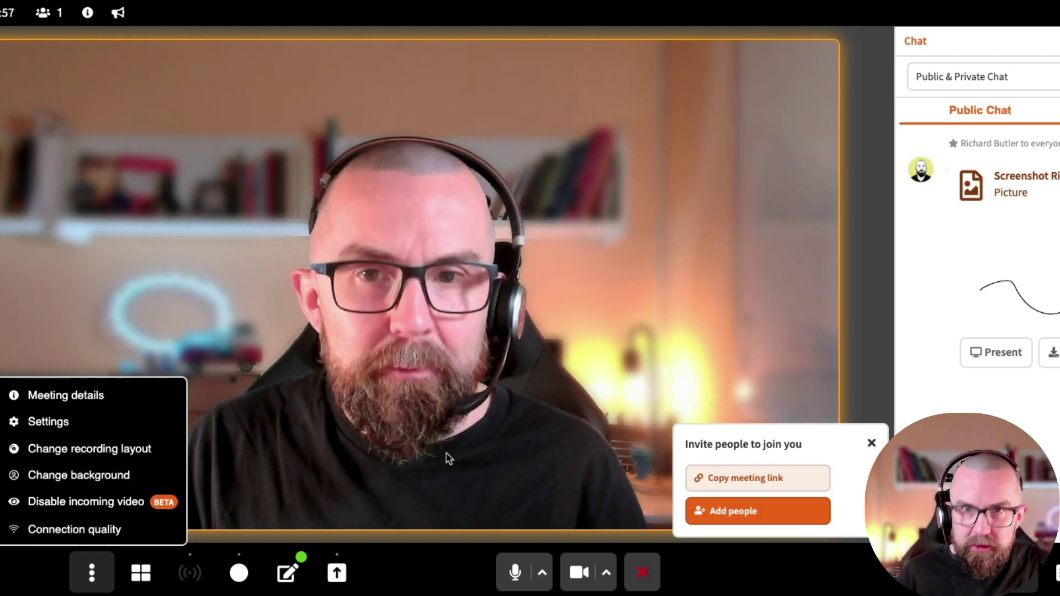
click(418, 557)
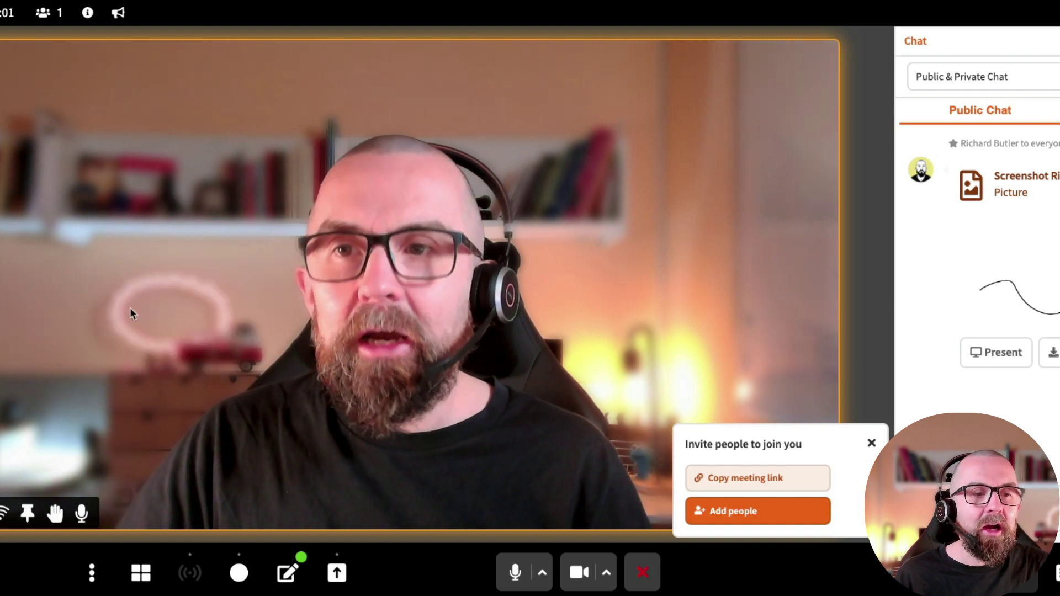
- Dismiss the invite people prompt and switch the meeting layout to Left sidebar view
mouse_move(5, 517)
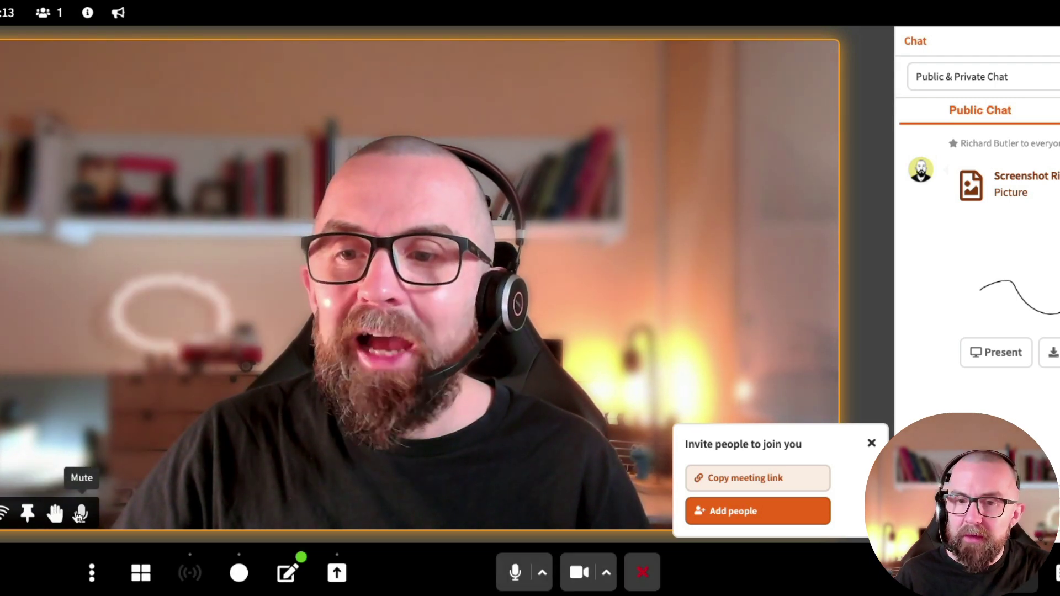
click(871, 444)
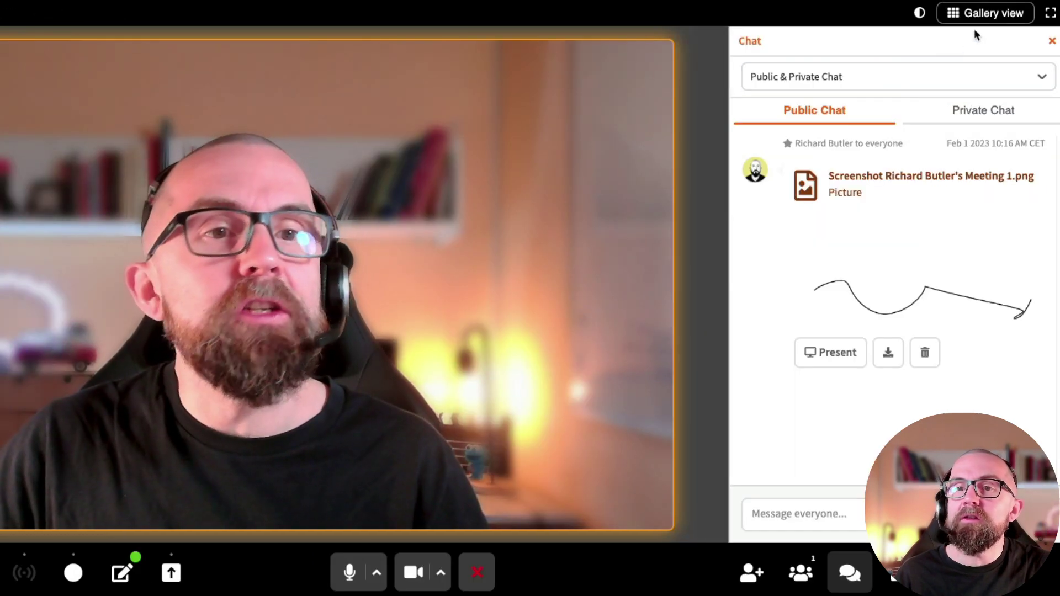
click(976, 13)
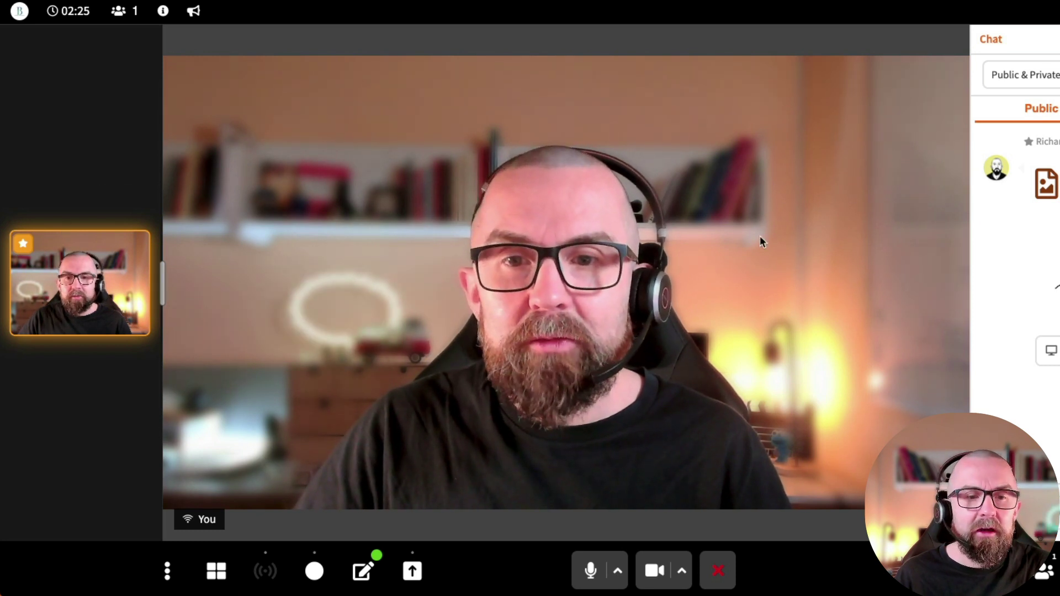
- Present the being-a-good-classmate worksheet PDF from the content library to everyone
click(415, 577)
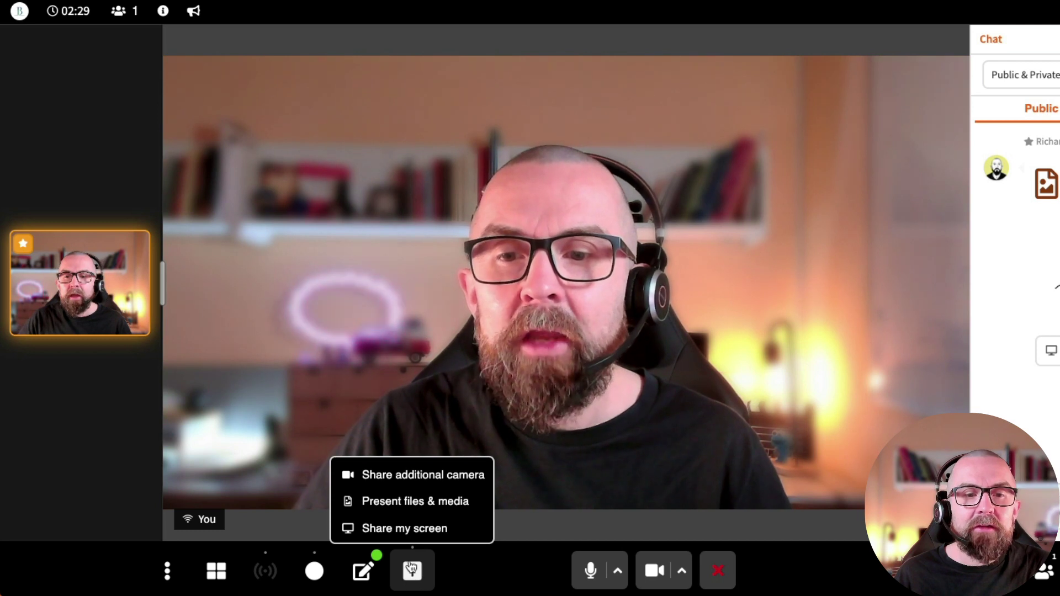
click(410, 503)
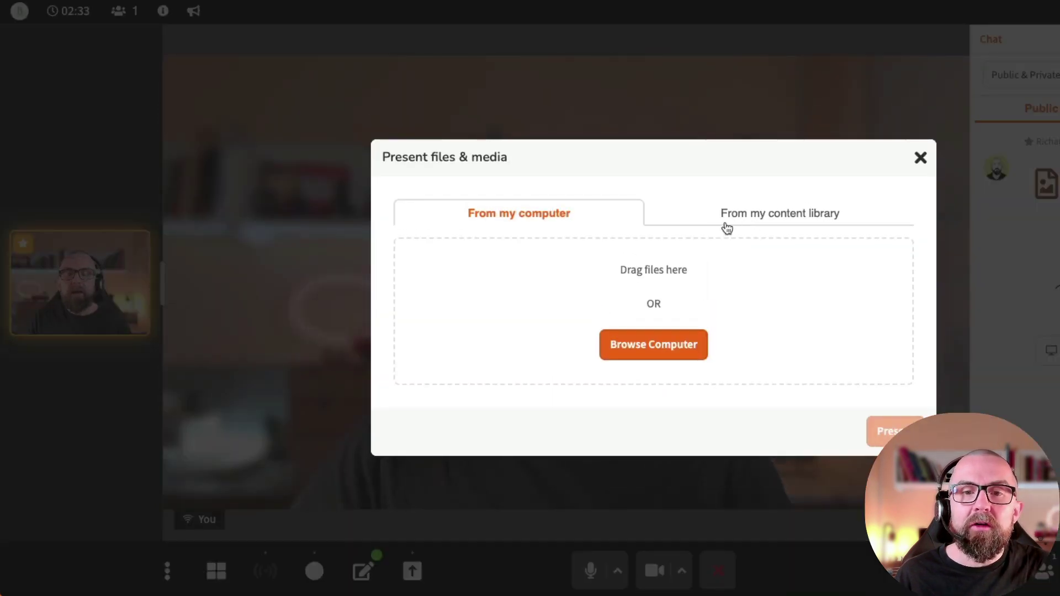
click(763, 219)
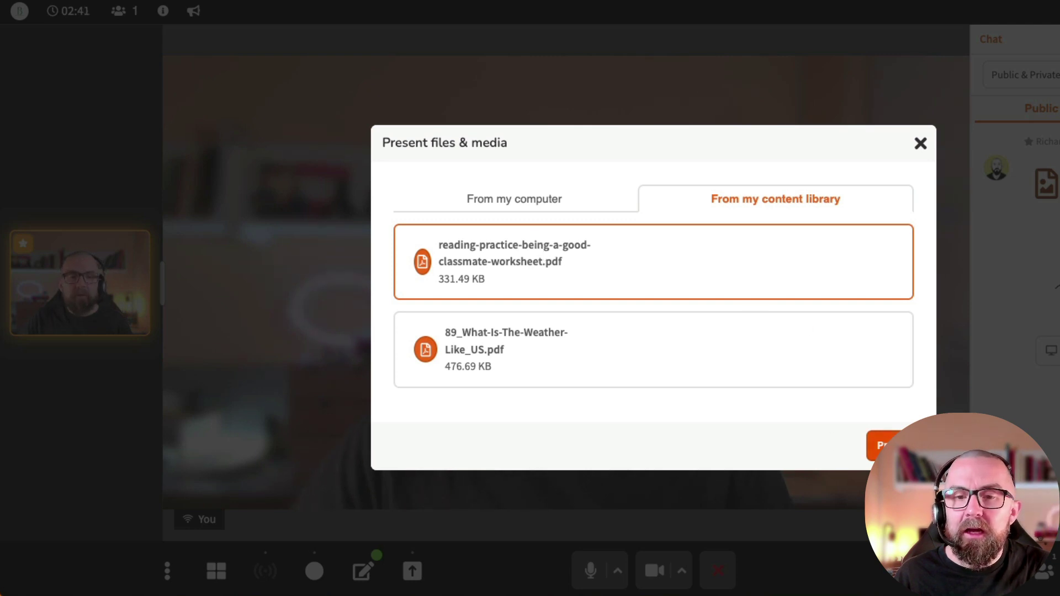
click(891, 445)
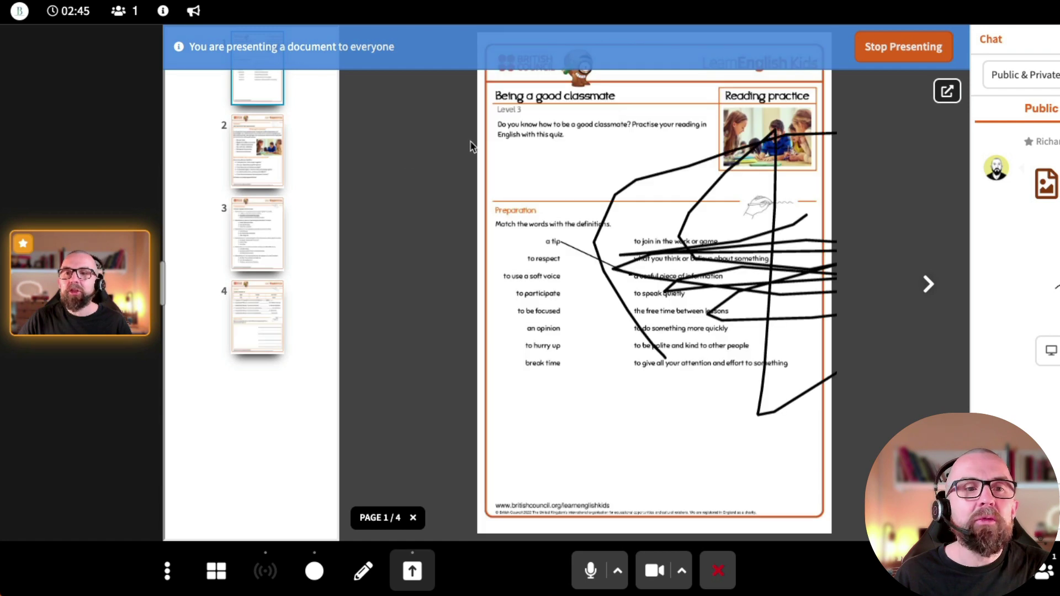
- Page through the worksheet thumbnails to pages 2, 3 and 4
click(275, 165)
click(256, 252)
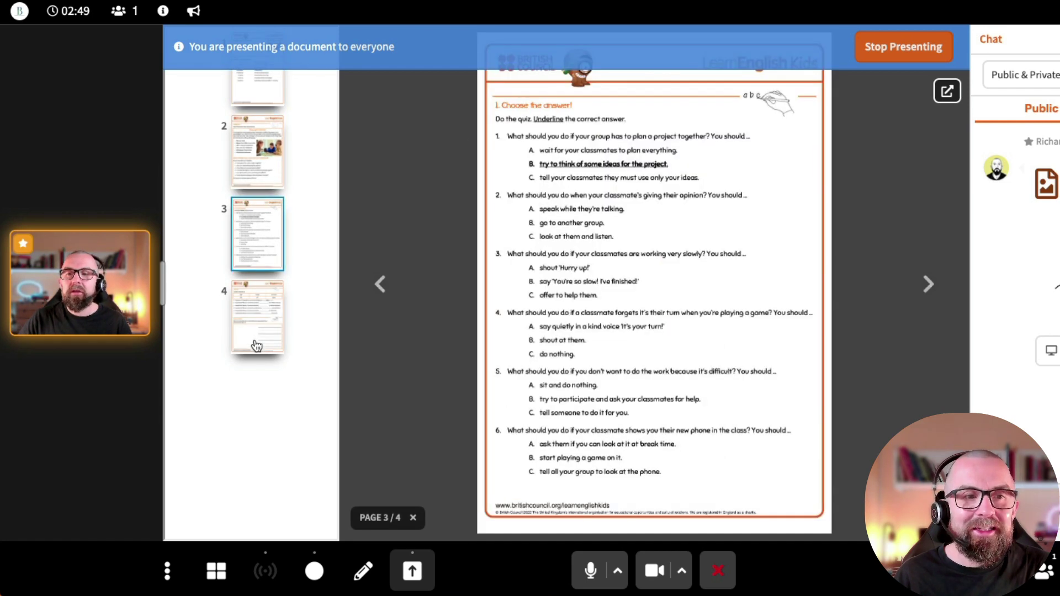
click(256, 346)
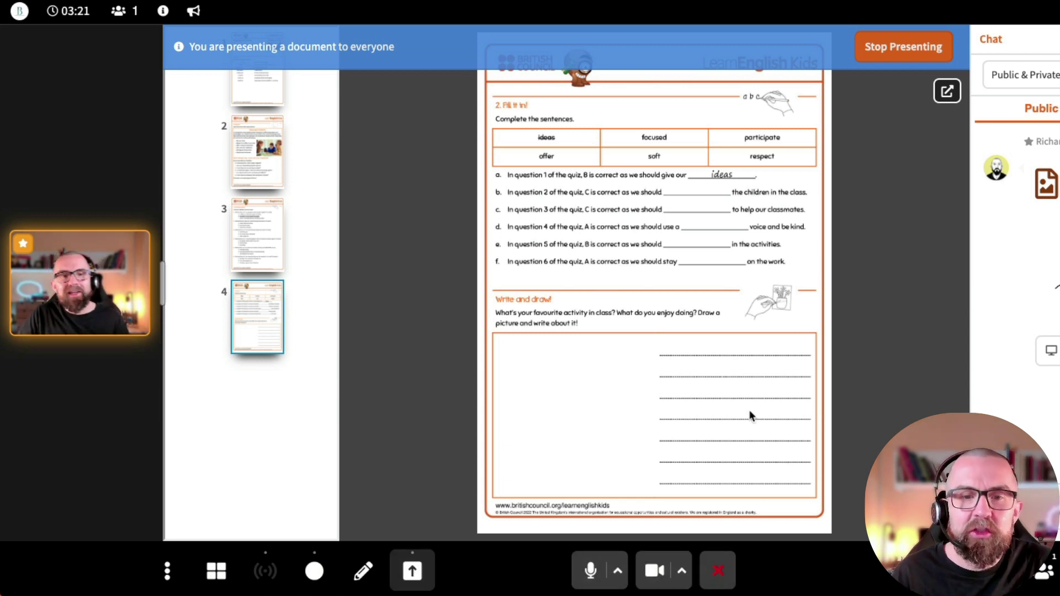
- Stop presenting, create a blank poll in the Polls panel, then end the meeting for all
click(938, 49)
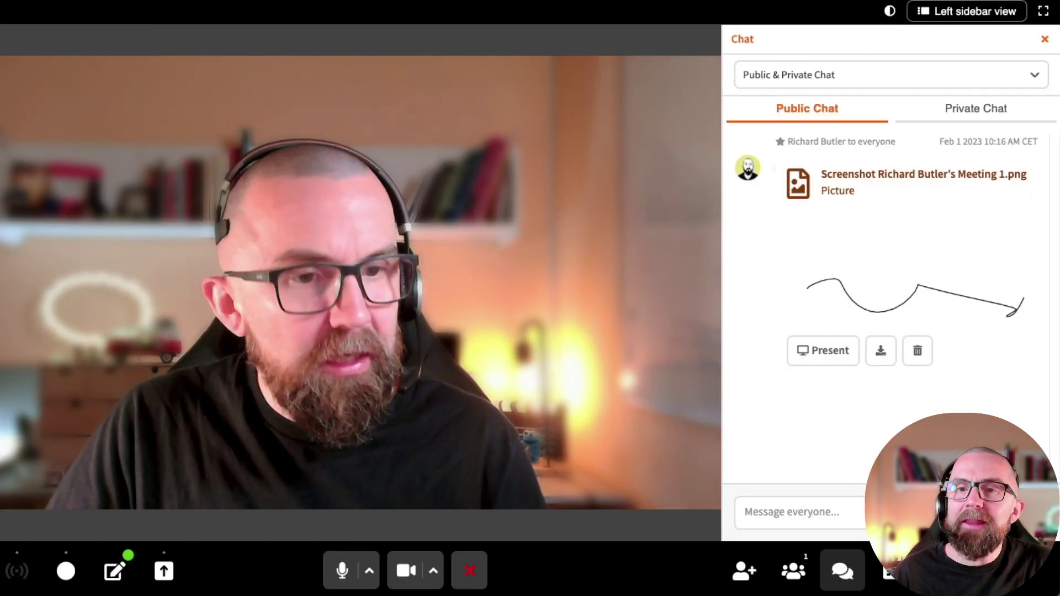
click(890, 572)
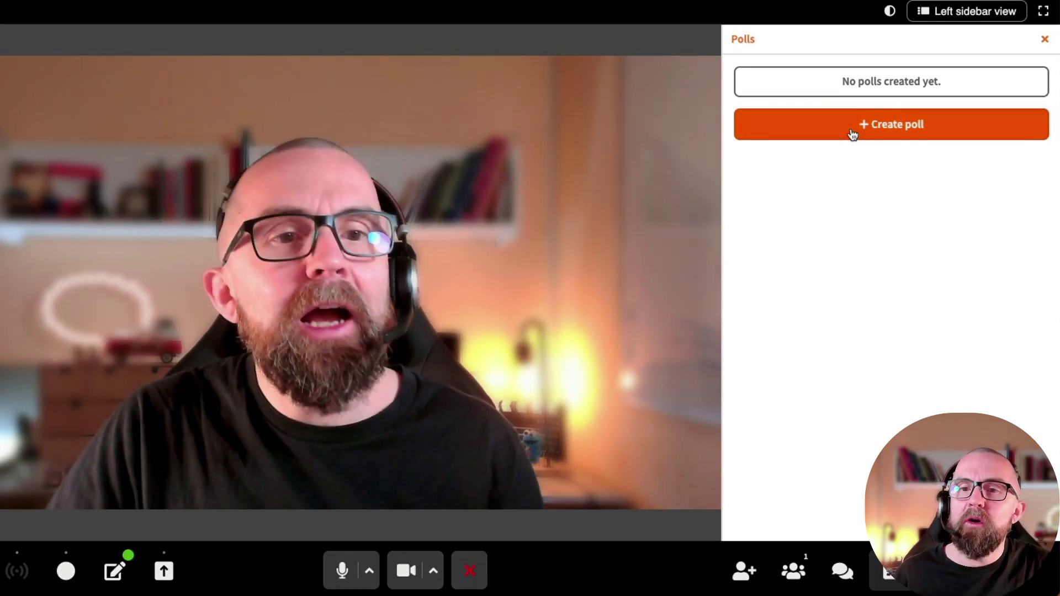
click(853, 134)
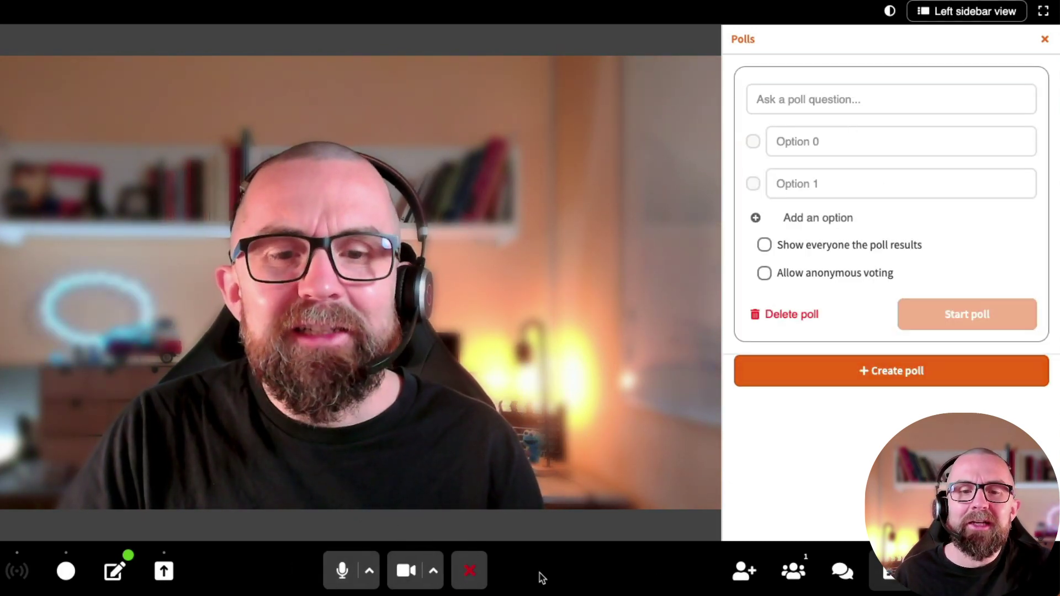
click(483, 576)
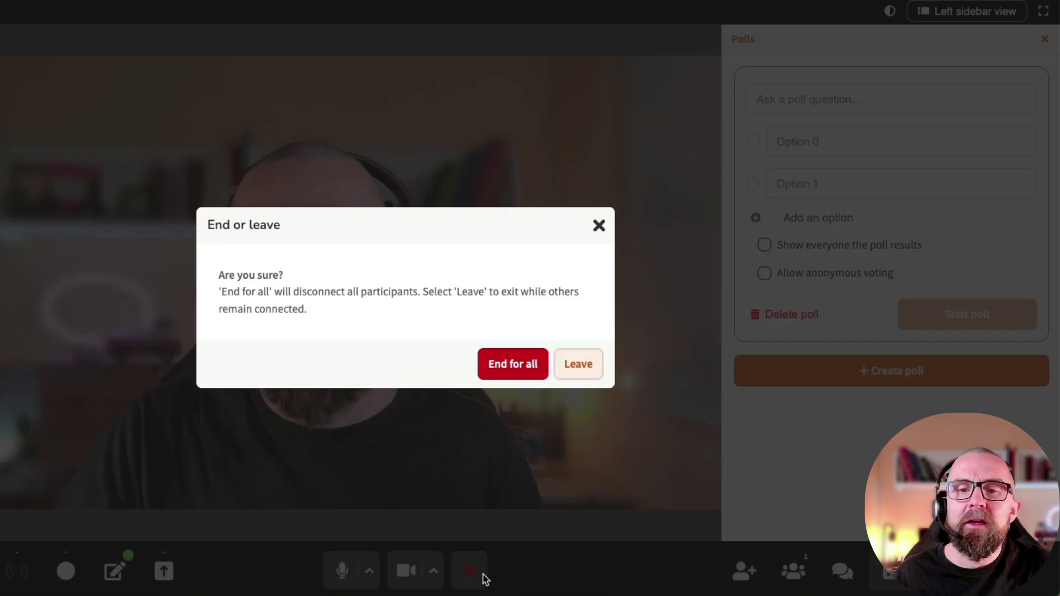
click(520, 374)
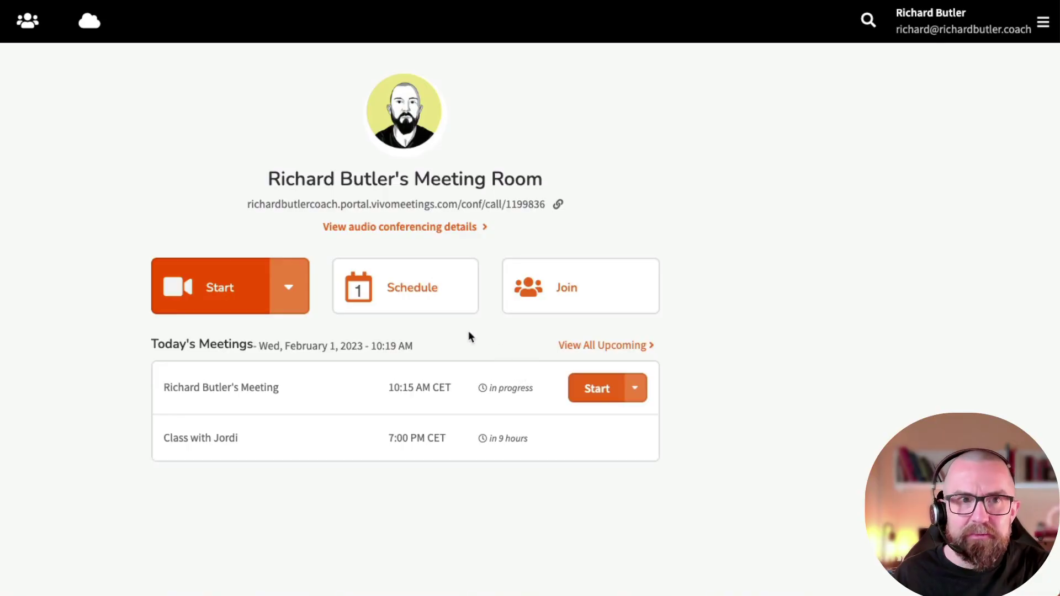
- Browse the Drive's recordings, content library and shared-in-meetings file tabs
click(86, 28)
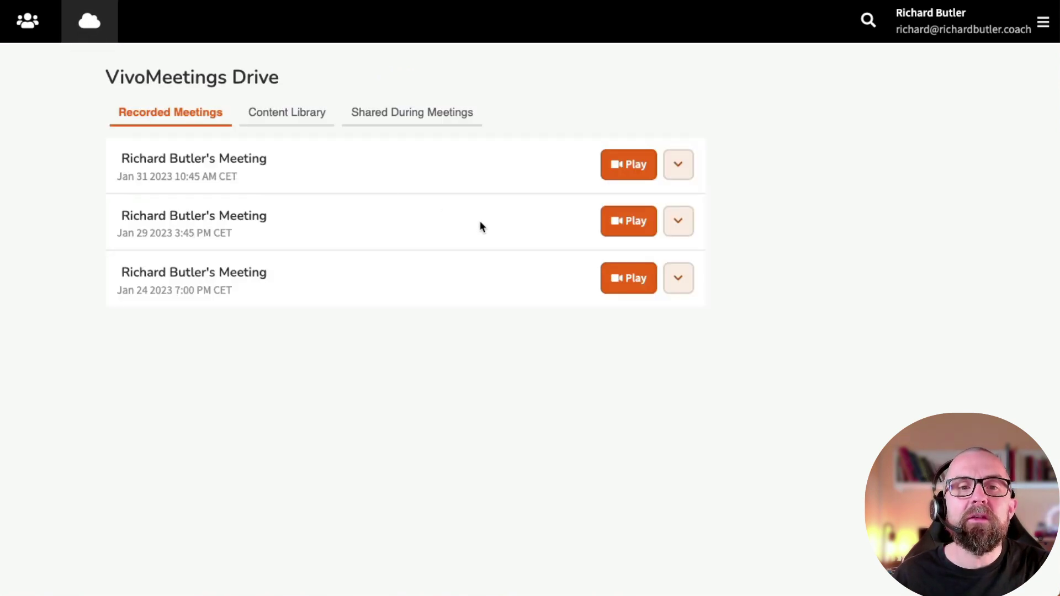
click(282, 113)
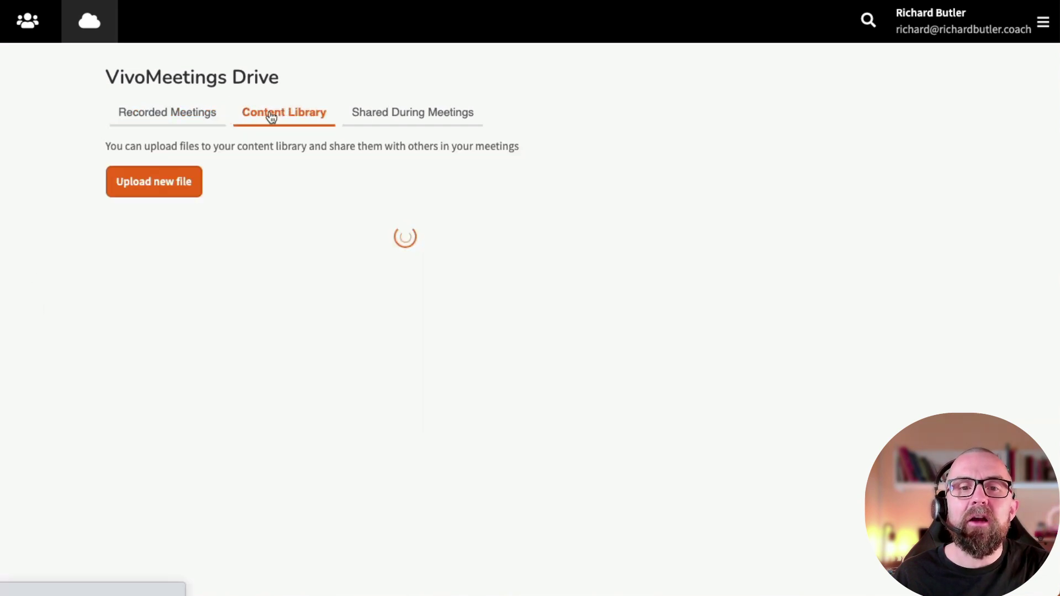
click(428, 120)
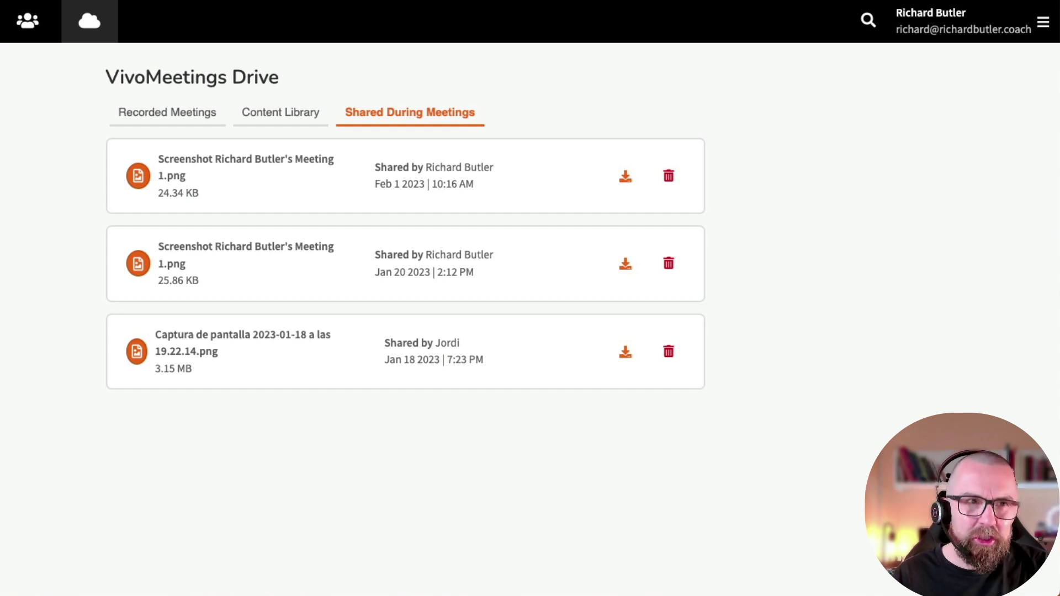
- Visit the Meetings, chat and Address Book pages, then open the account menu from the meeting room
click(145, 25)
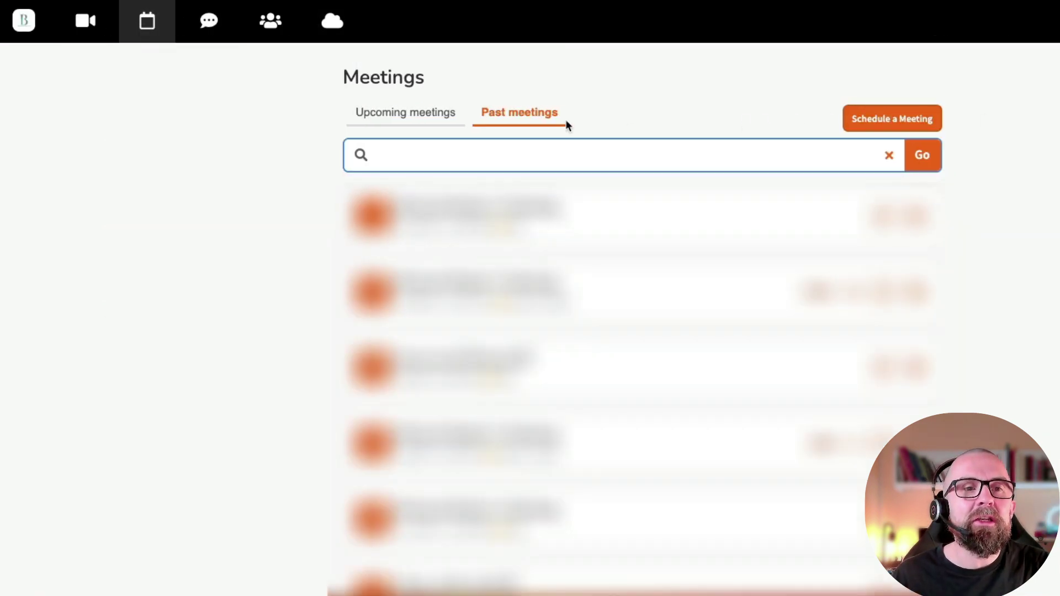
click(208, 24)
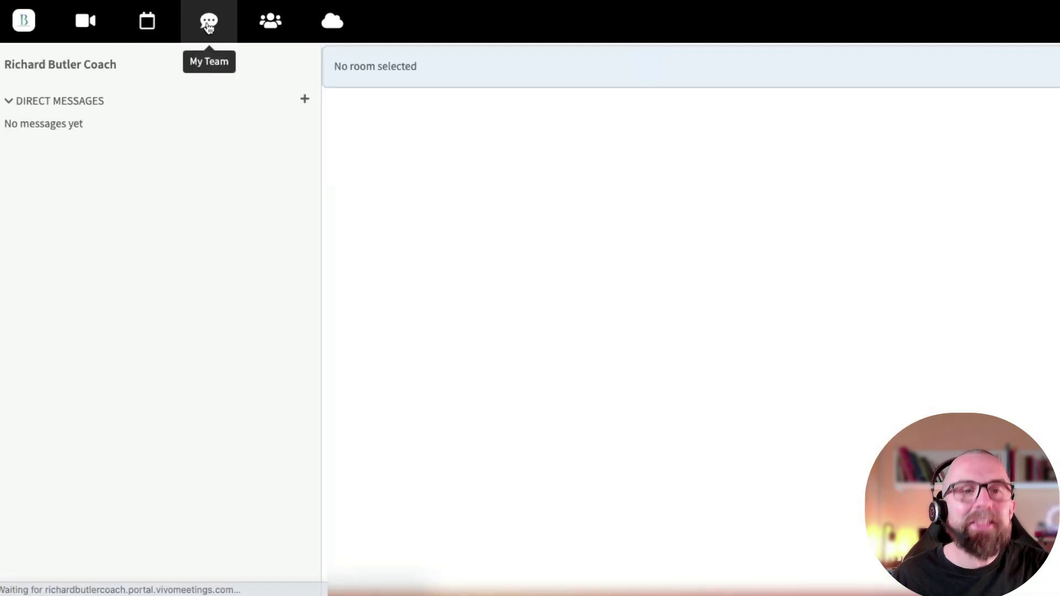
click(270, 20)
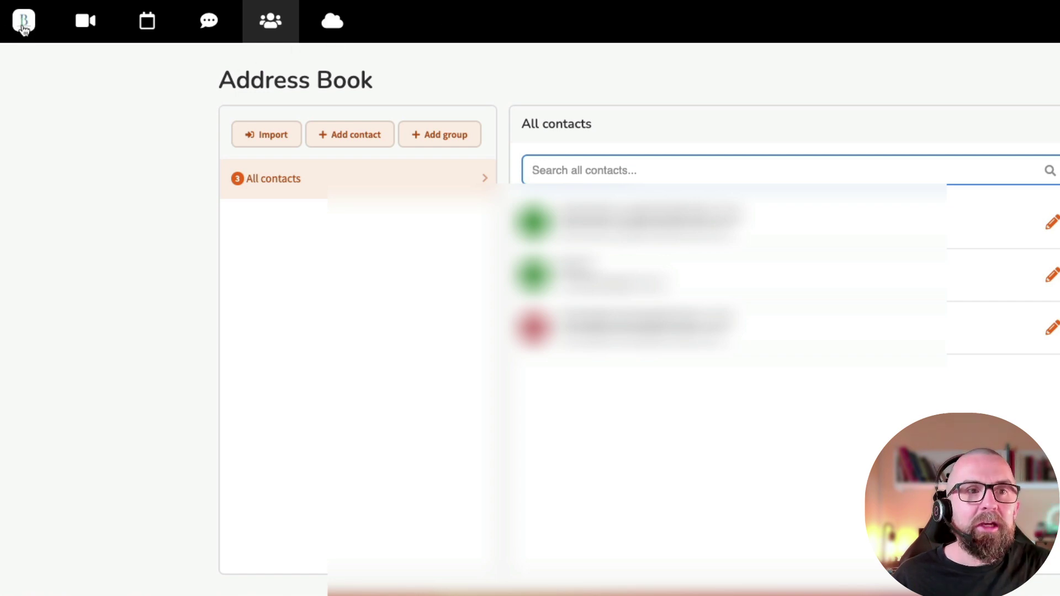
click(24, 26)
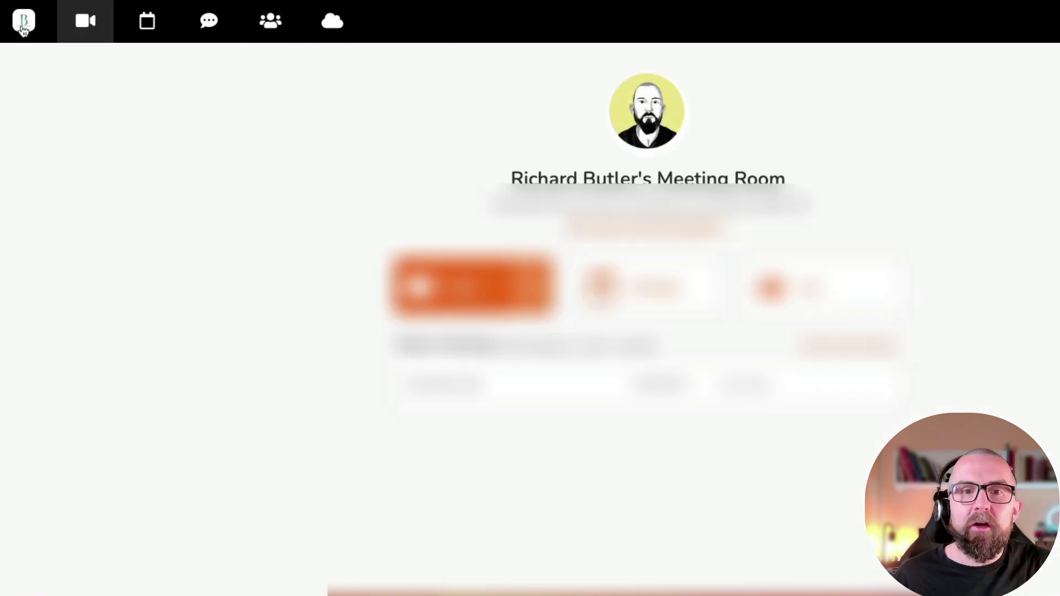
mouse_move(622, 135)
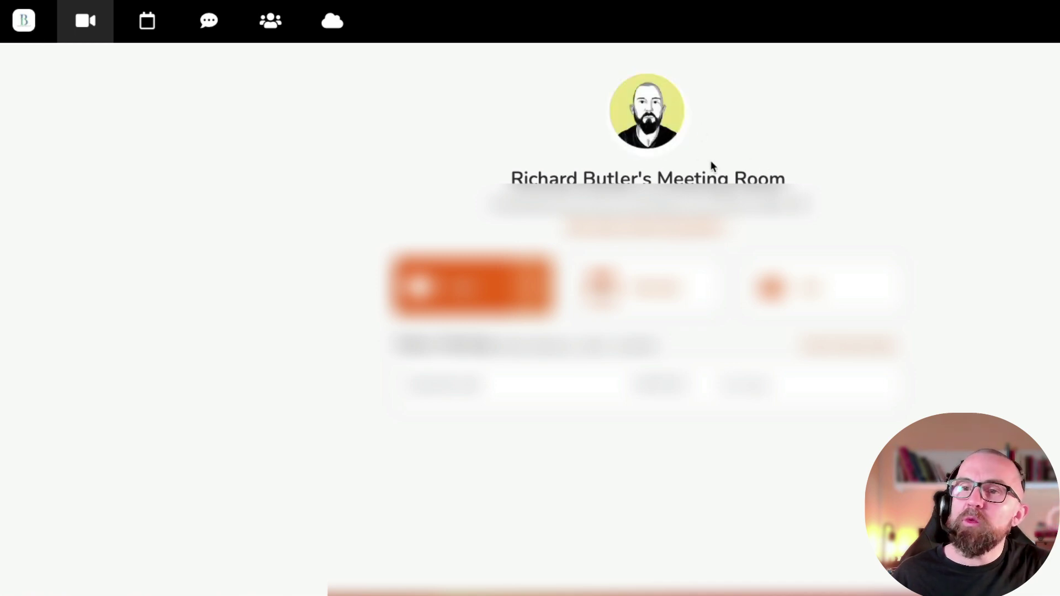
click(1043, 25)
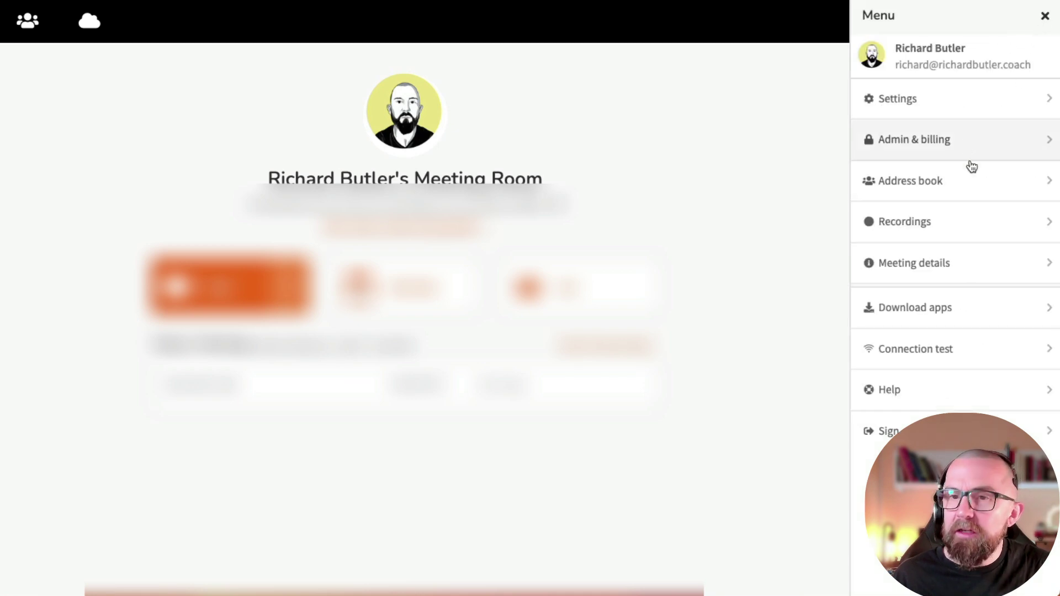
- In account Virtual backgrounds, preview Hollywood Hotel and Frankfurt At Night, then settle on Blur Background
click(943, 106)
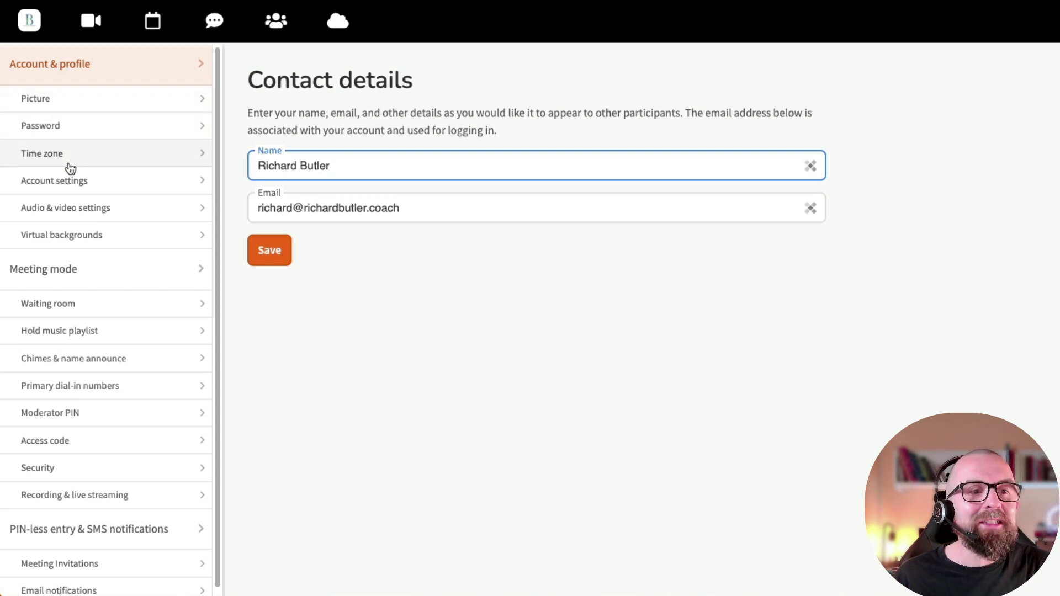
click(84, 240)
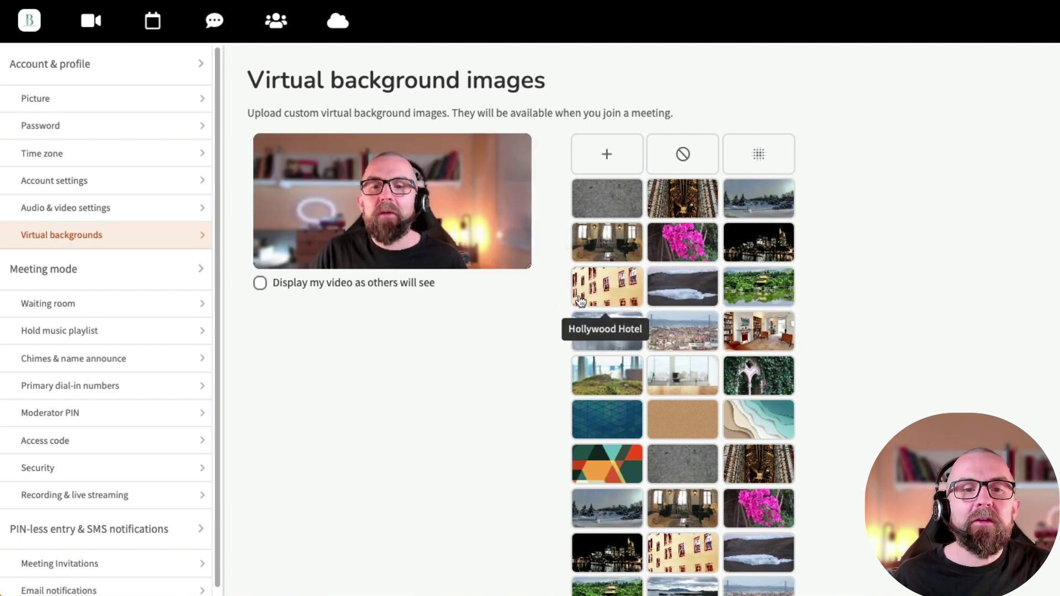
click(613, 279)
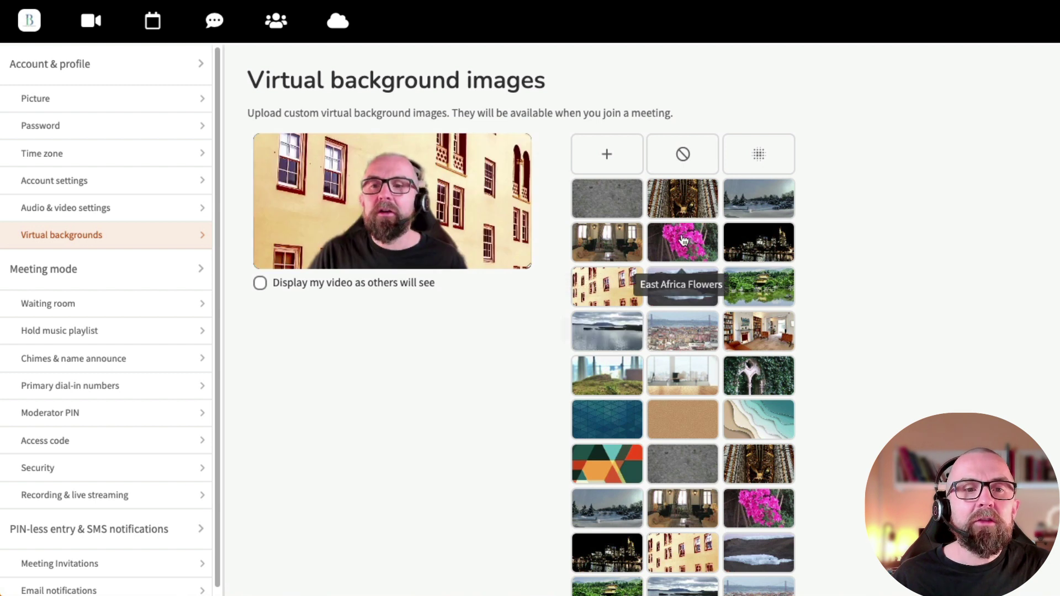
click(739, 243)
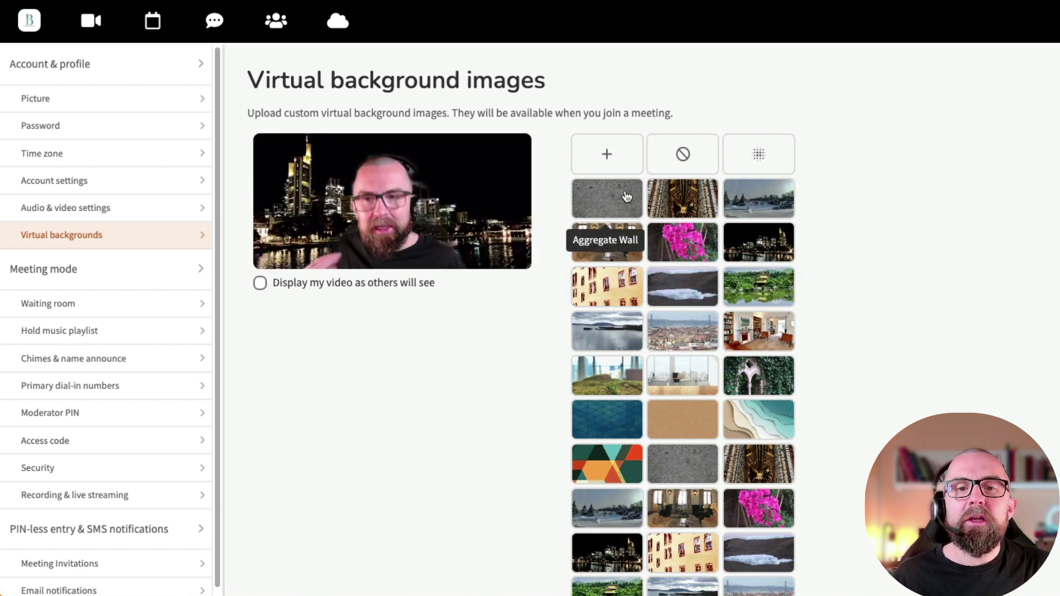
click(684, 153)
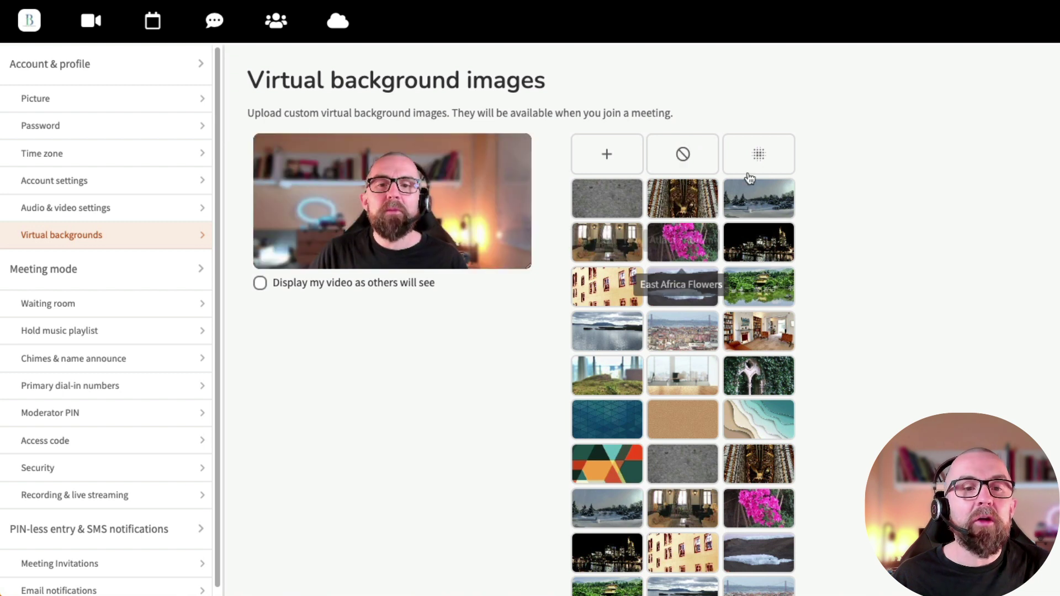
click(758, 157)
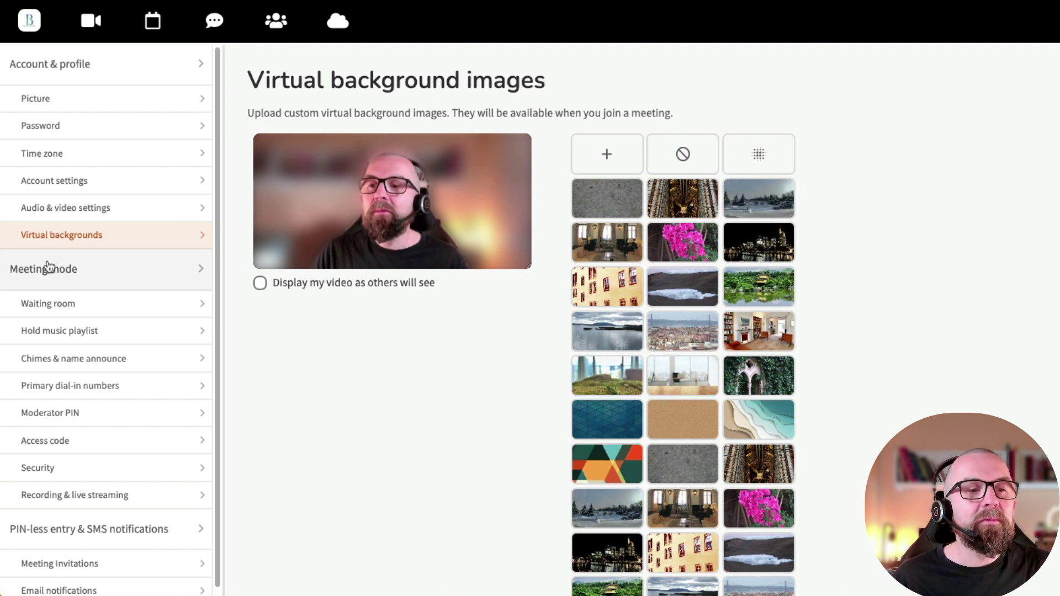
- Review the Waiting room settings, then bring up the Hold music playlist page
click(87, 313)
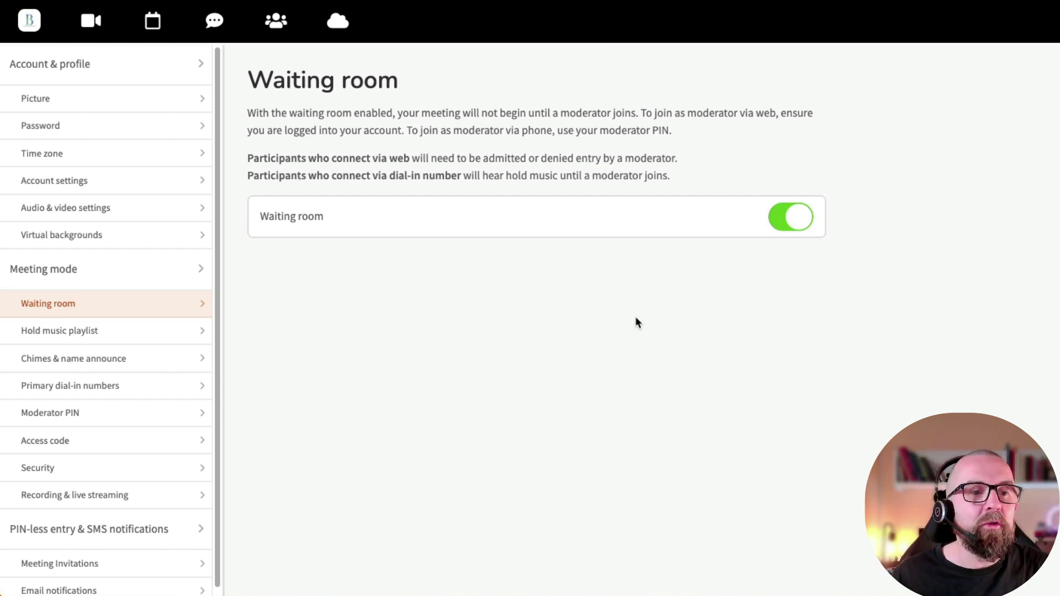
click(88, 338)
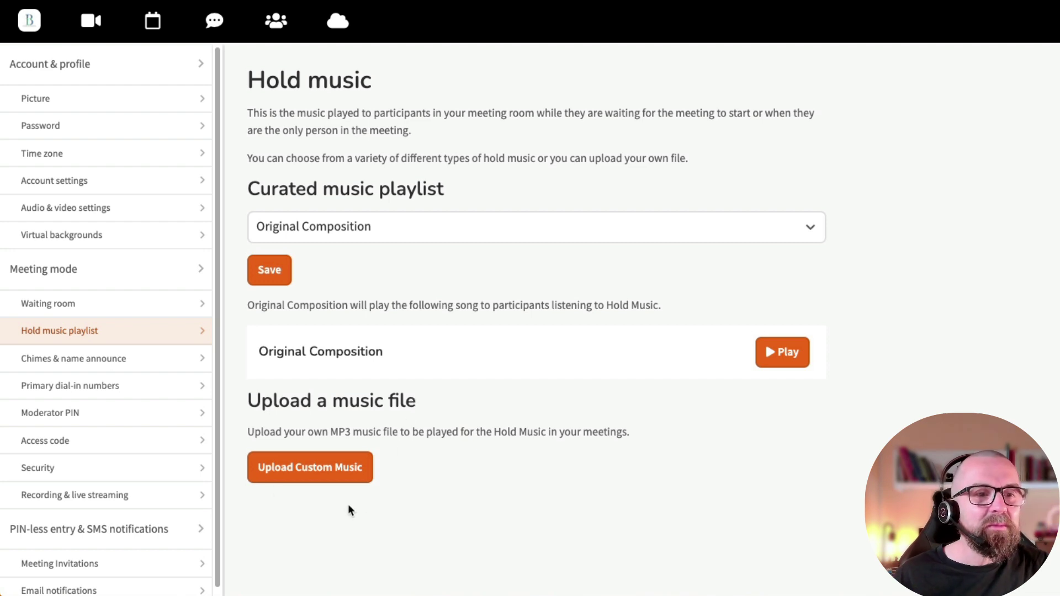
- Look through Chimes & name announce and Primary dial-in numbers, then reach Recording & live streaming
click(87, 360)
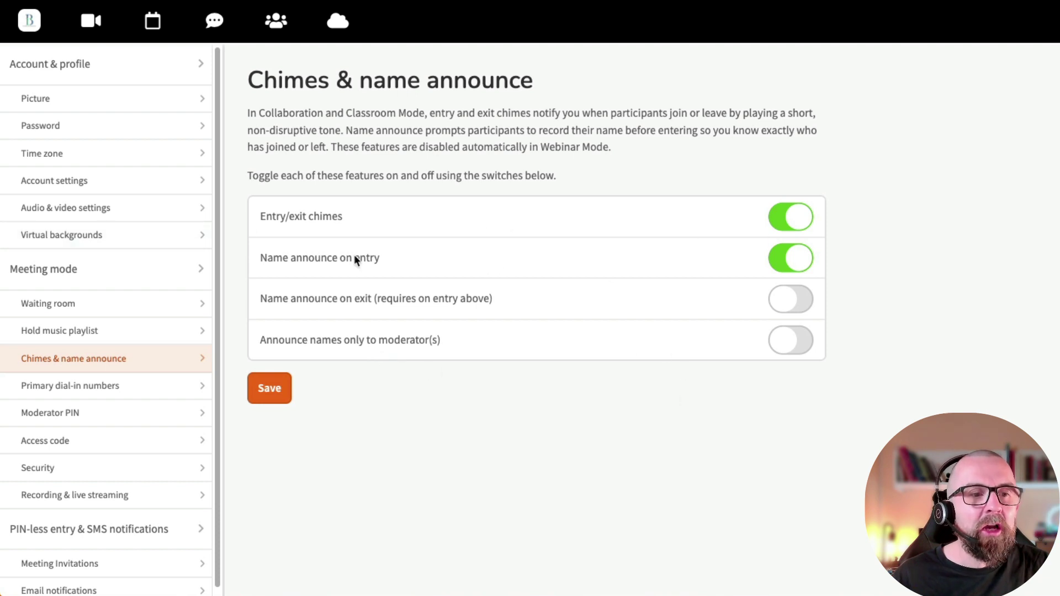
click(105, 398)
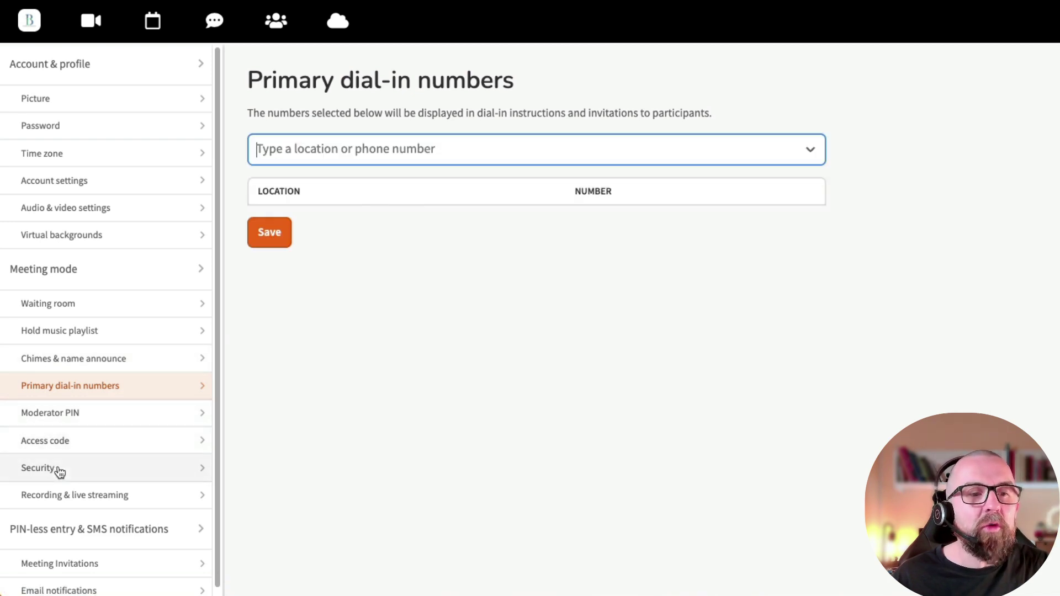
scroll(60, 472, down, 1)
click(83, 487)
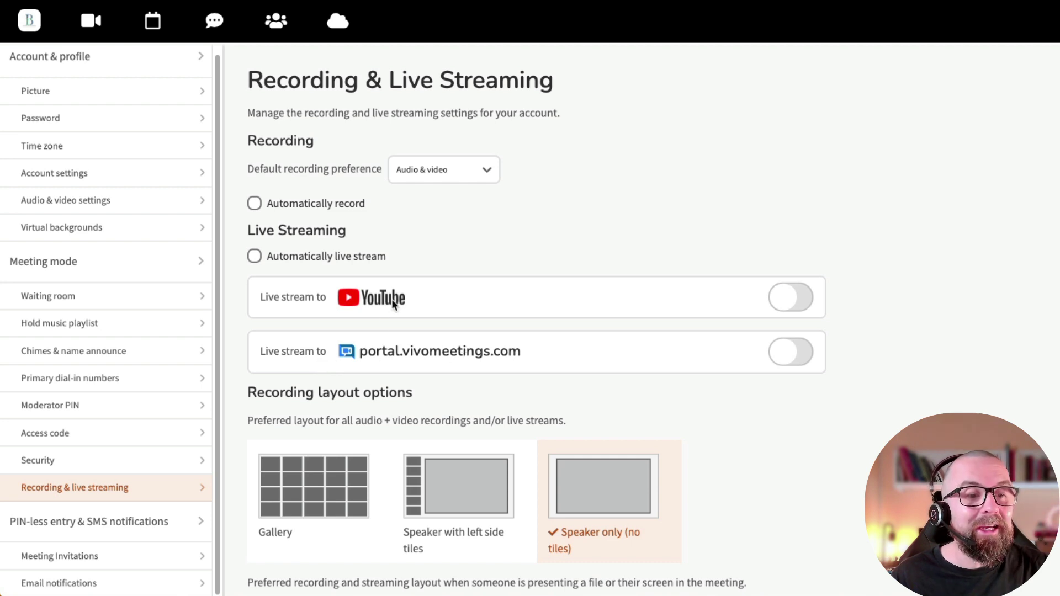
- In Meeting Invitations, disable SMS invitations and keep Calendar Request Invitations selected
click(165, 558)
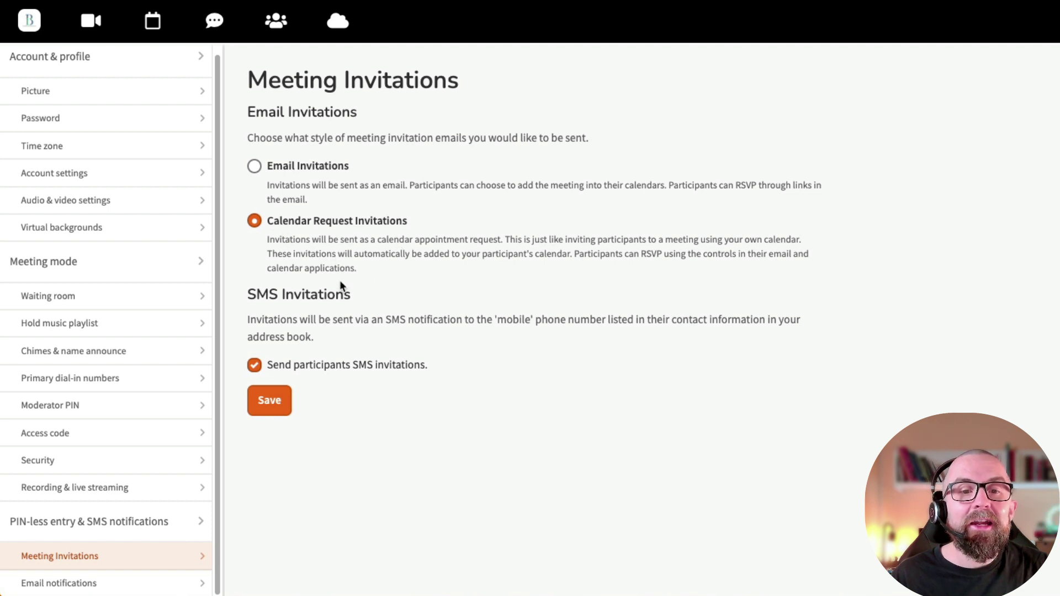
click(253, 369)
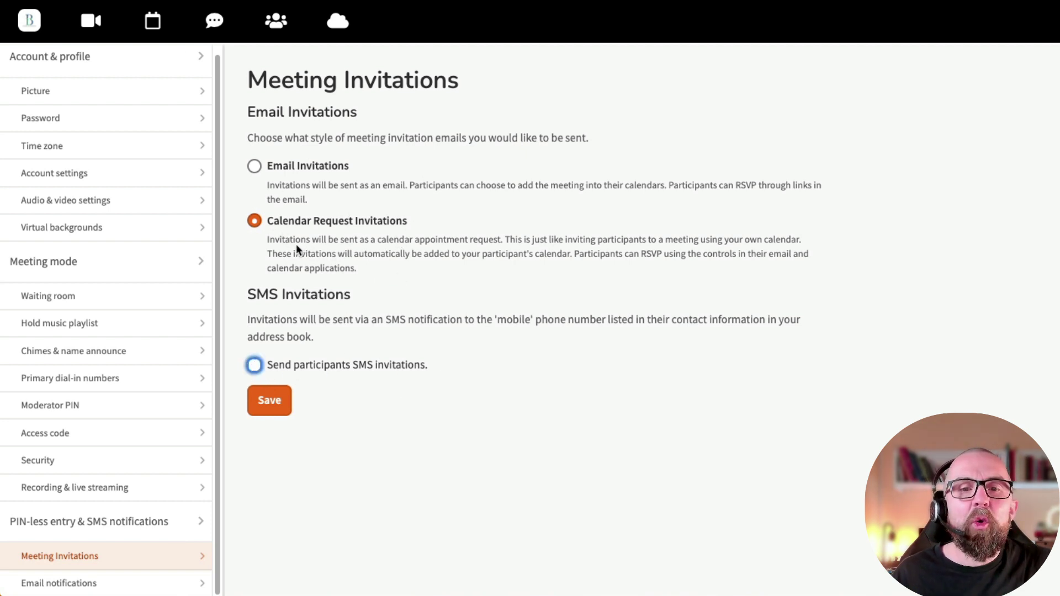
click(254, 166)
click(255, 221)
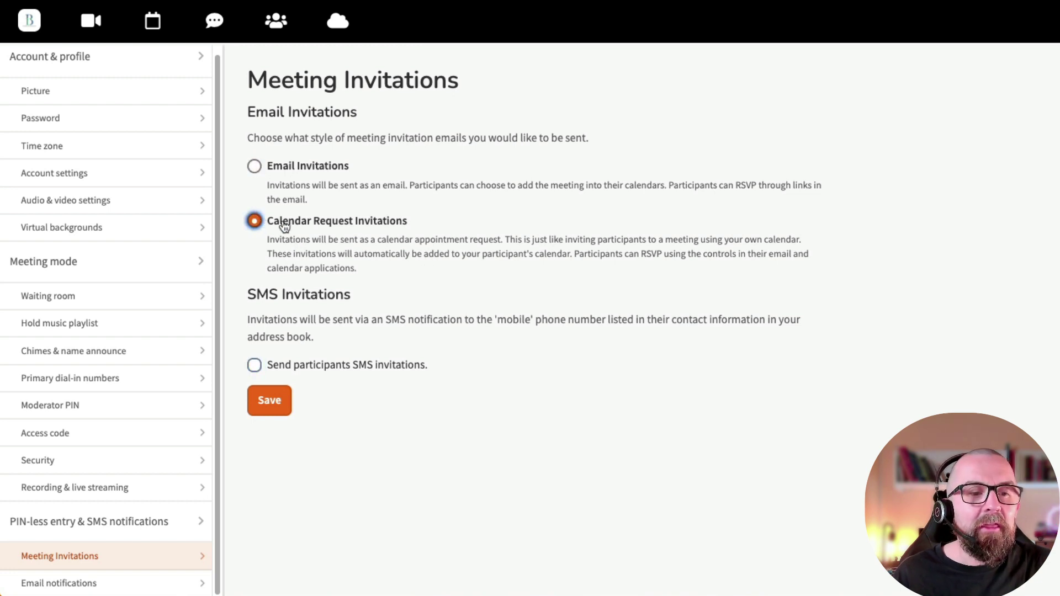
- In Email notifications, toggle meeting reminder emails off and back on
click(142, 587)
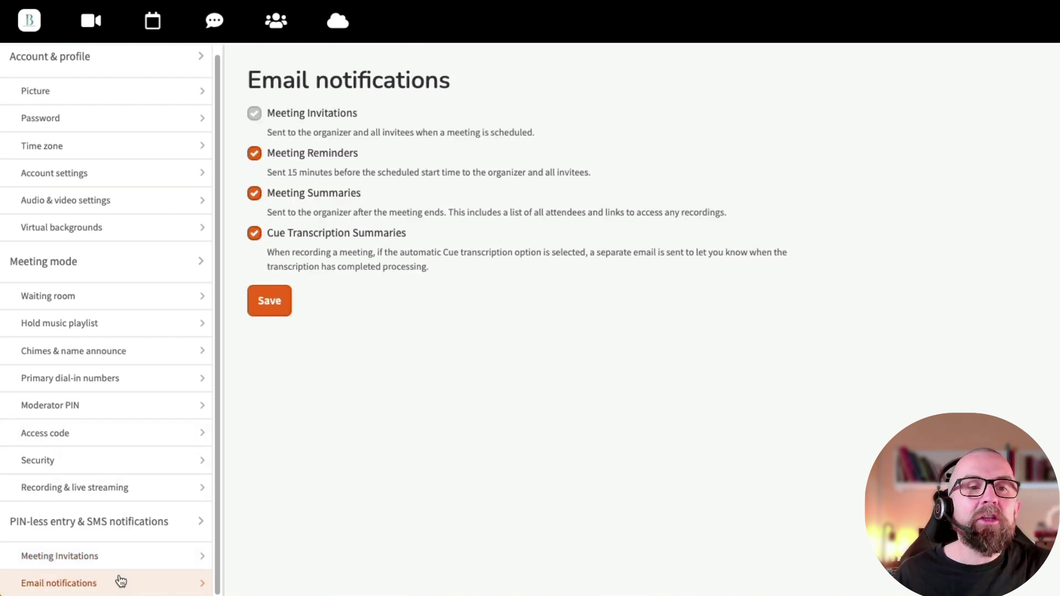
click(293, 158)
click(335, 163)
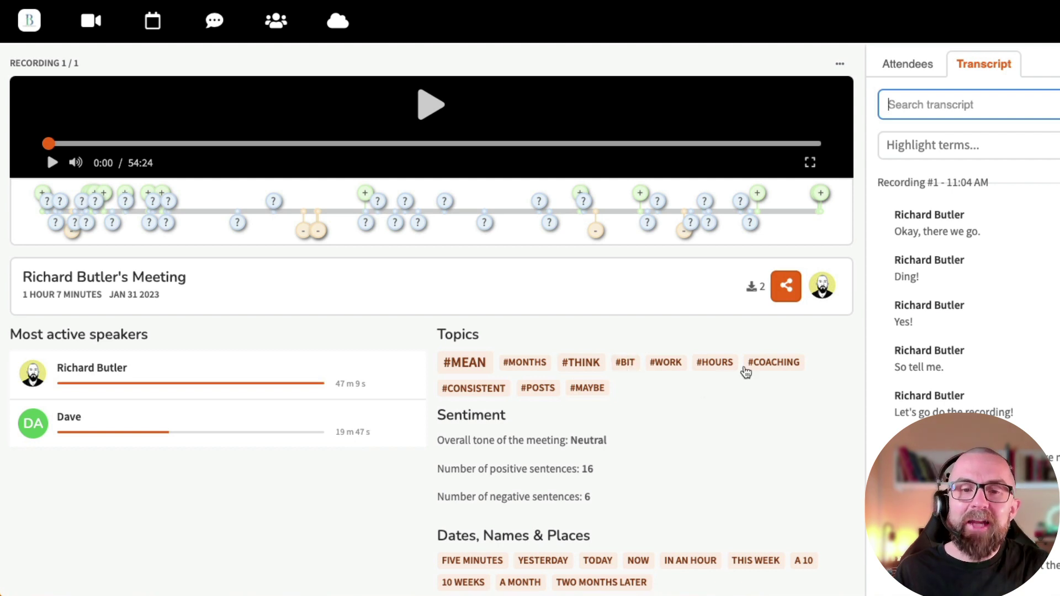
- Search the recording's transcript using the #COACHING and DUBLIN topic tags
click(767, 363)
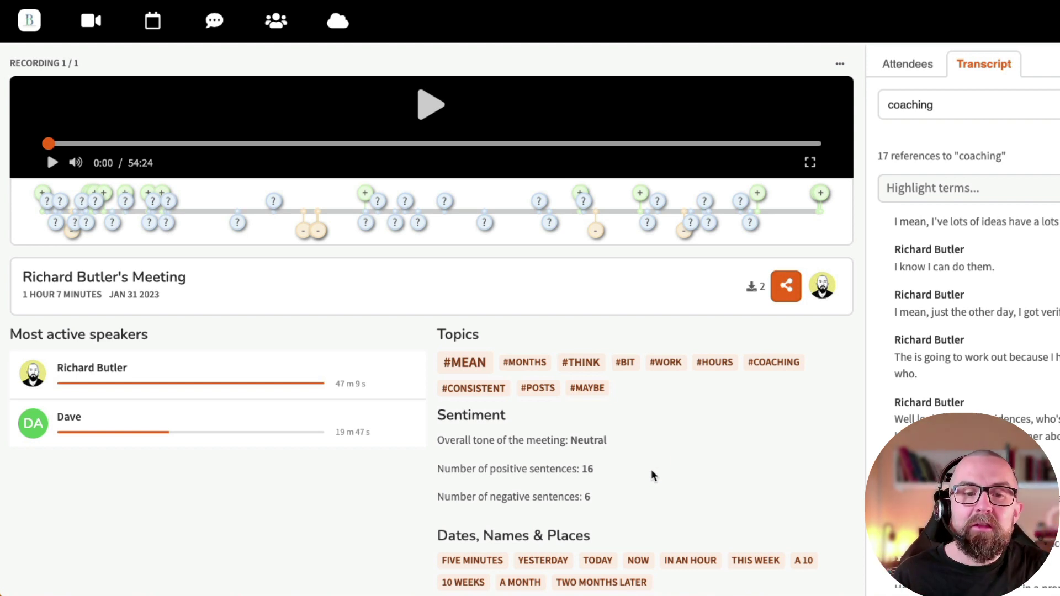
scroll(655, 504, down, 2)
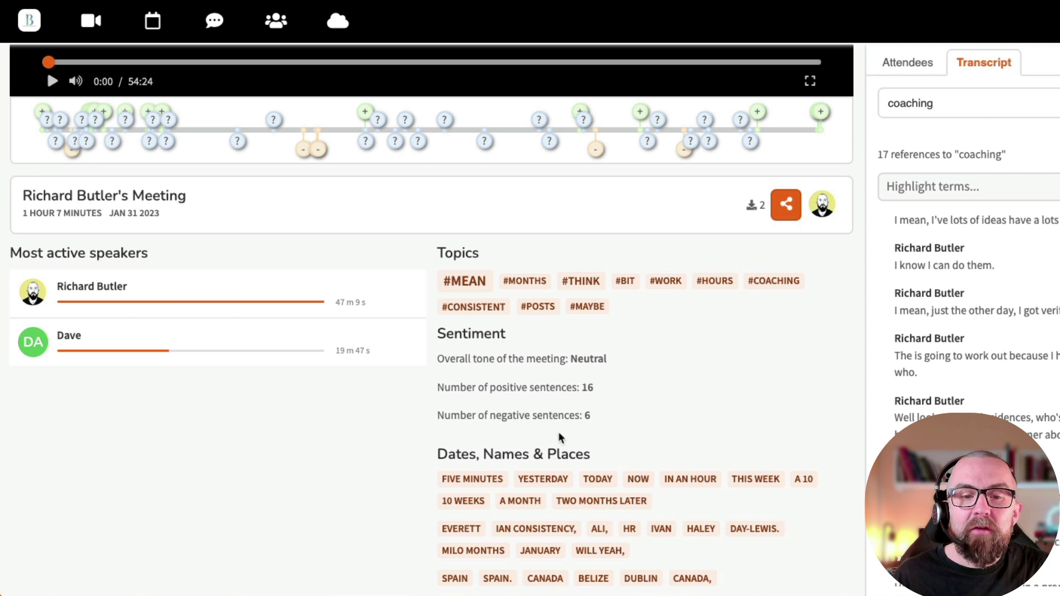
click(640, 579)
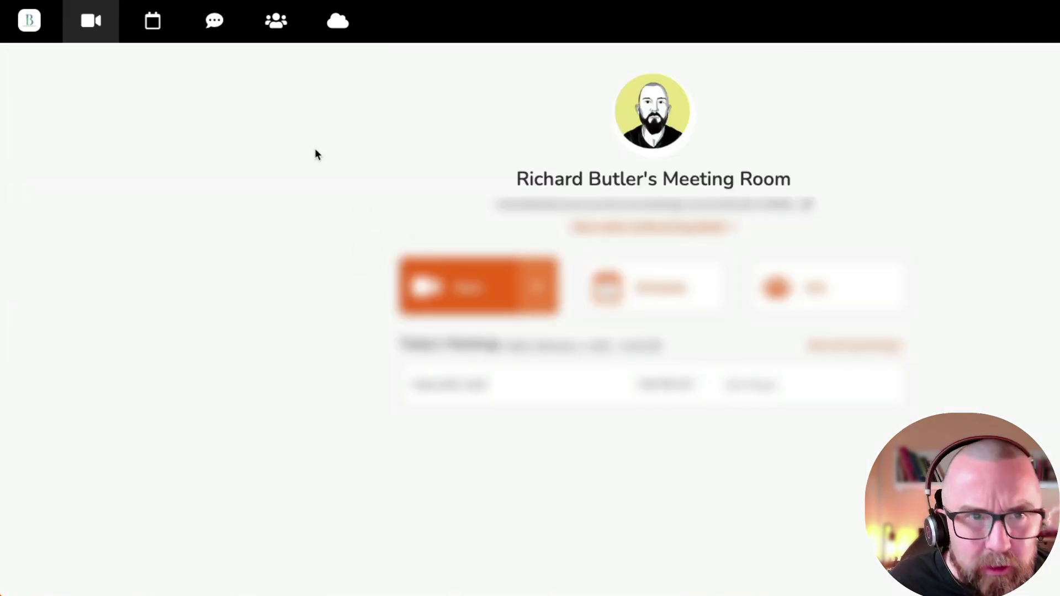
- Upload life-hacks-british-english-teacher.pdf into the Drive's Content Library via the drop zone
click(340, 31)
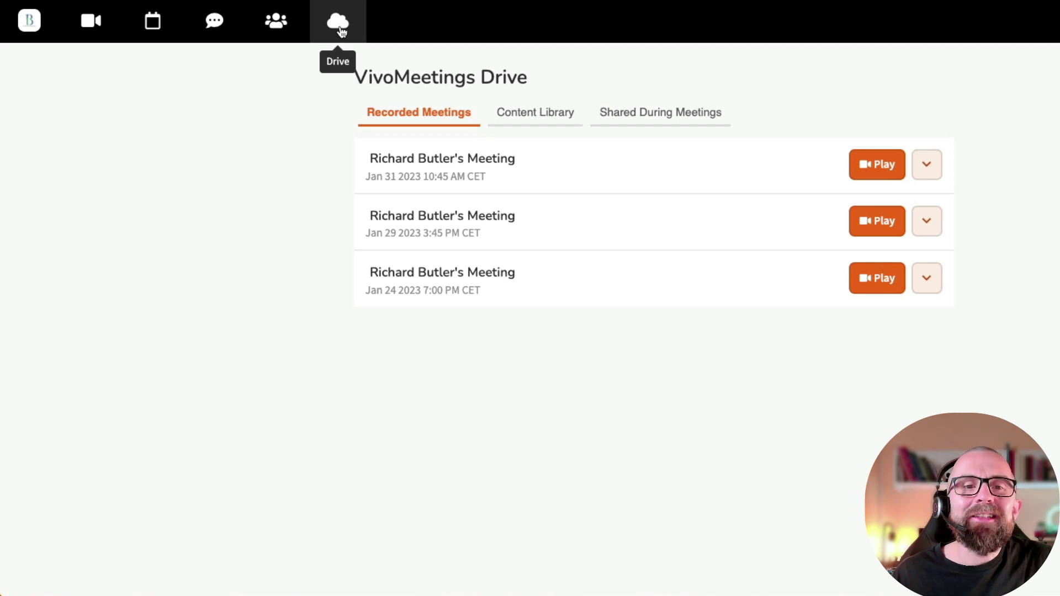
click(535, 115)
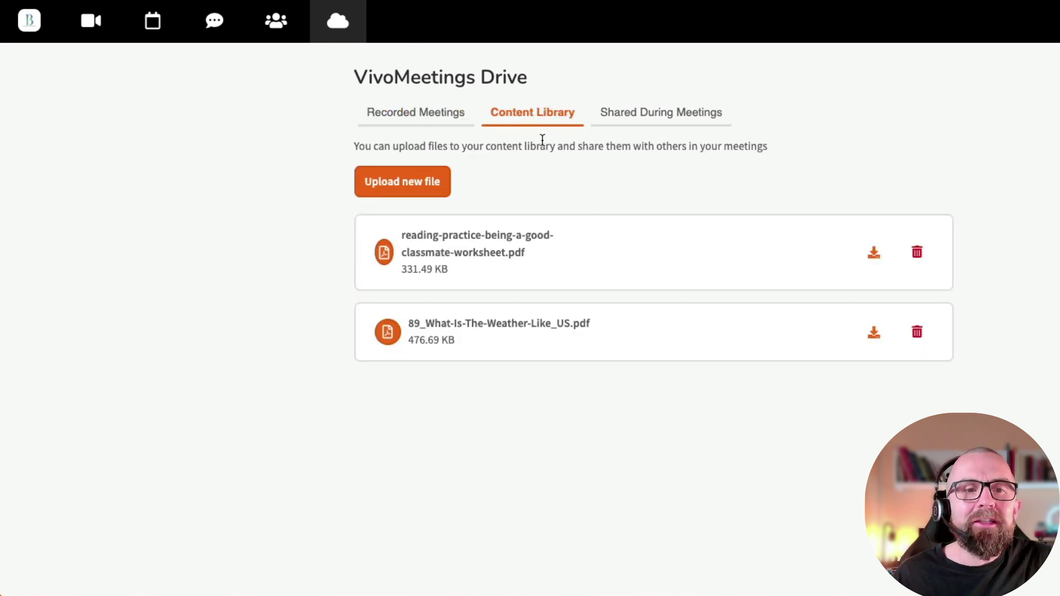
click(413, 189)
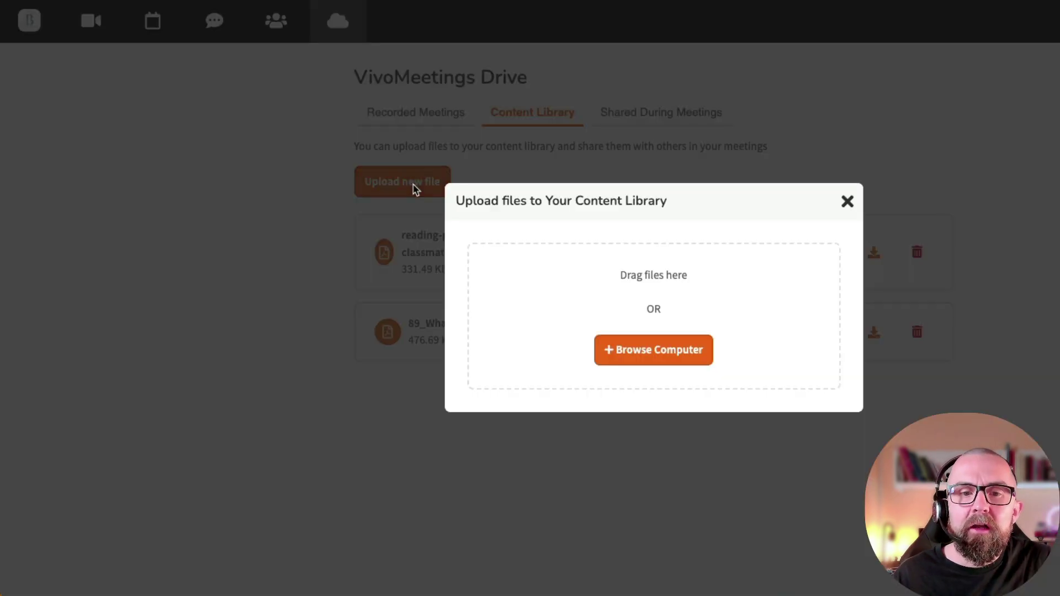
click(664, 363)
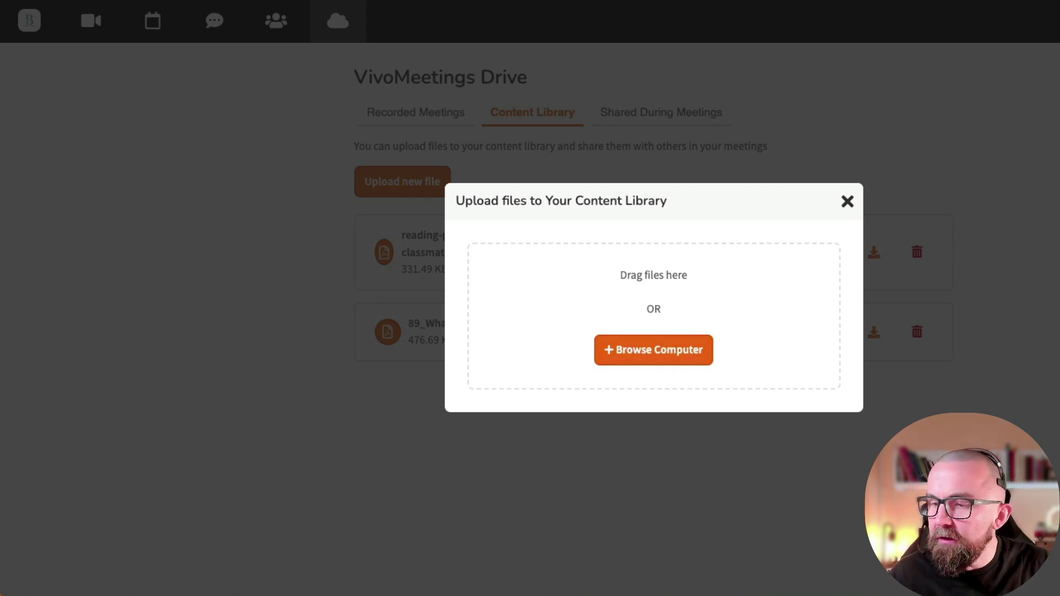
drag(865, 292, 691, 298)
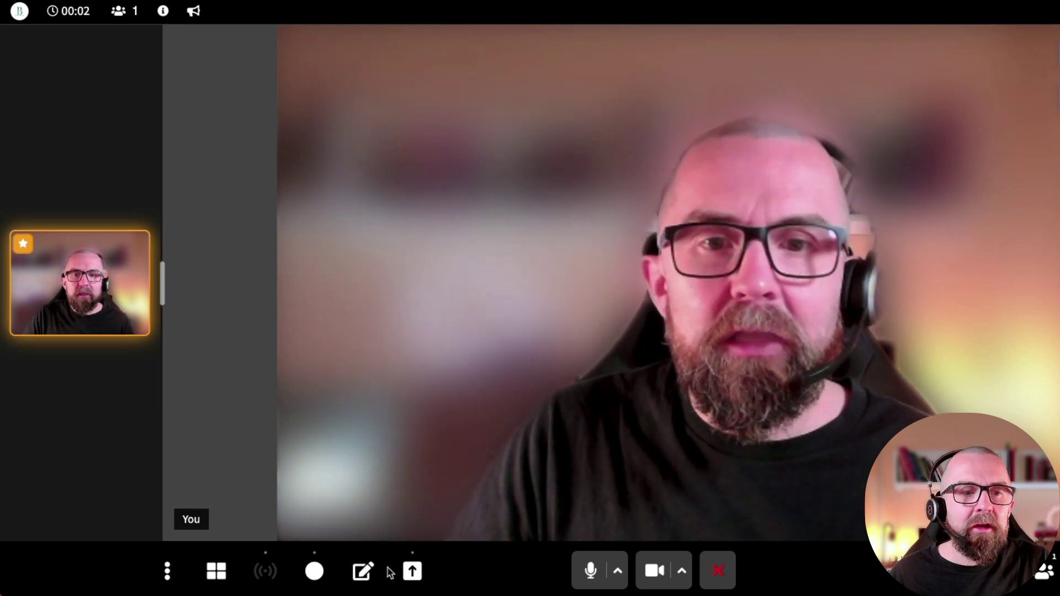
- Present life-hacks-british-english-teacher.pdf from the content library to everyone and advance to page 2
click(412, 573)
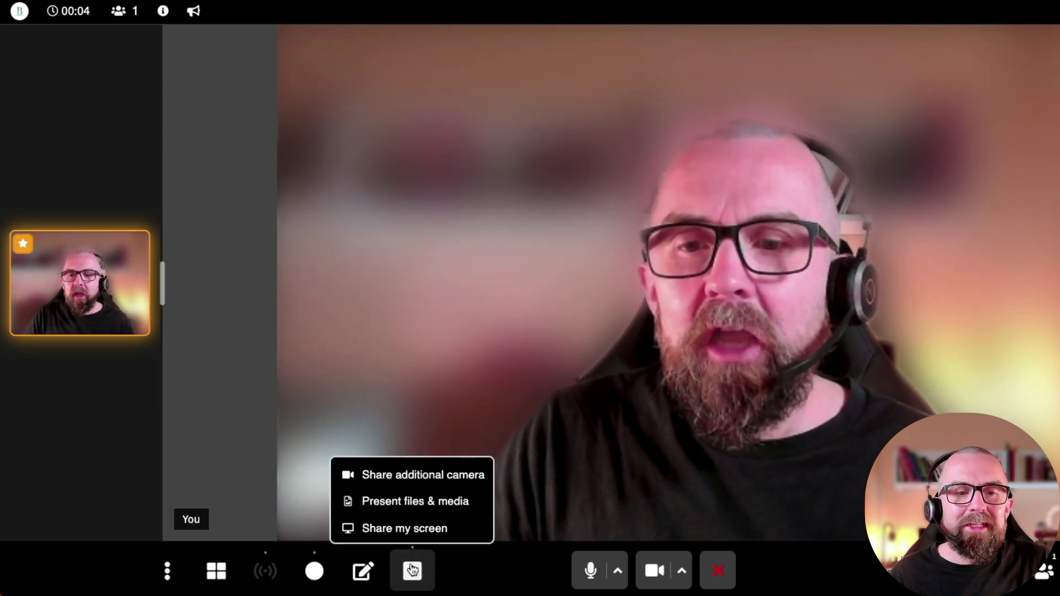
click(418, 503)
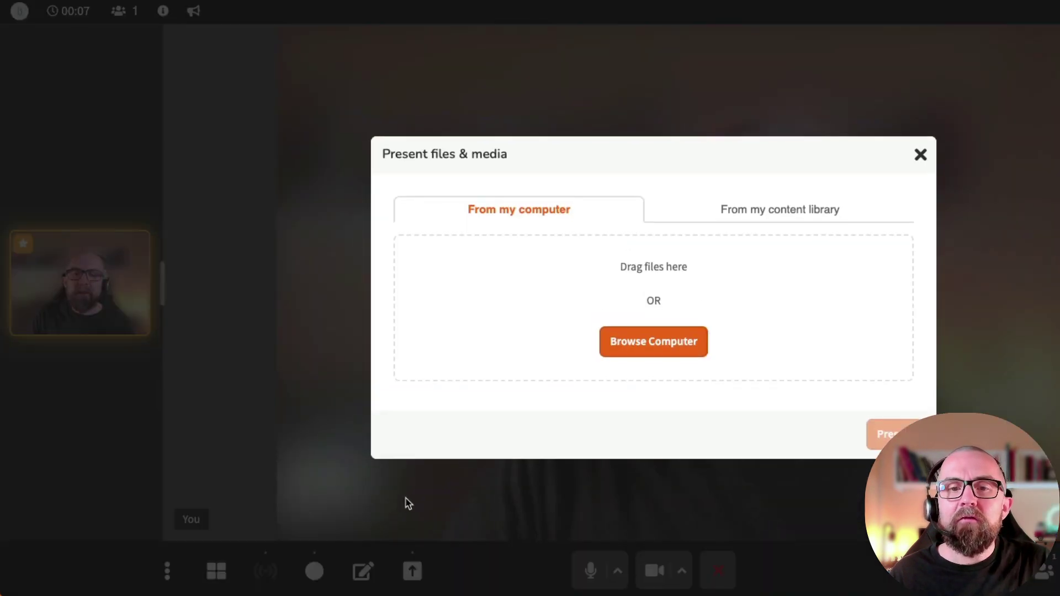
click(757, 220)
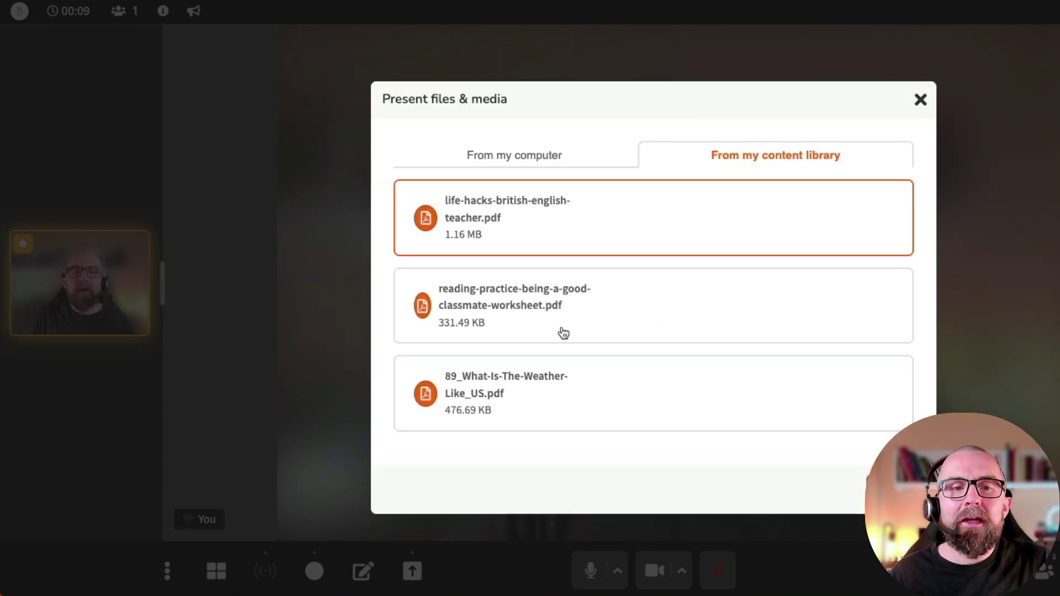
click(635, 218)
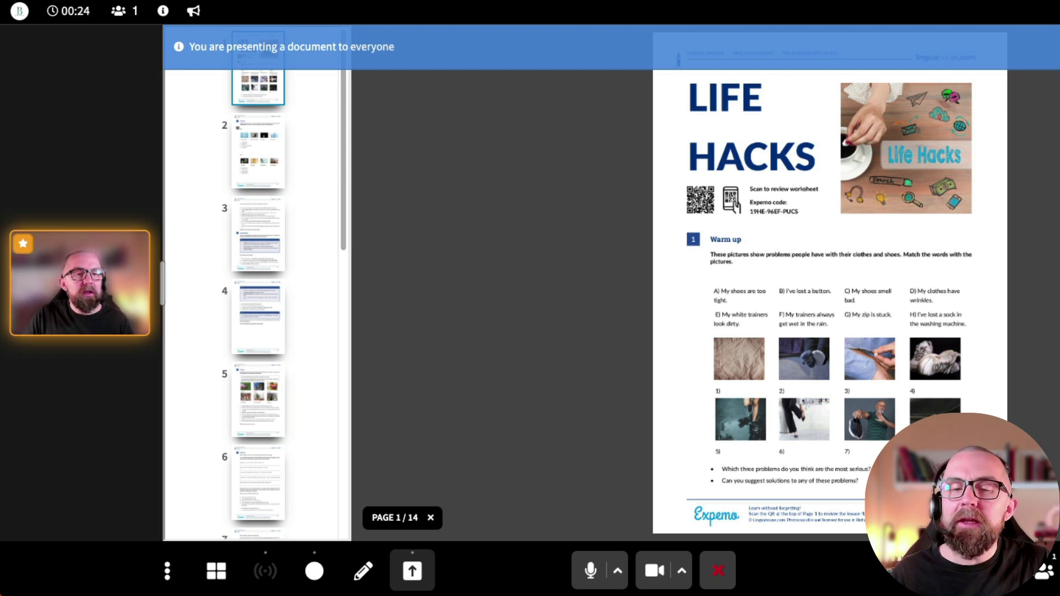
key(Right)
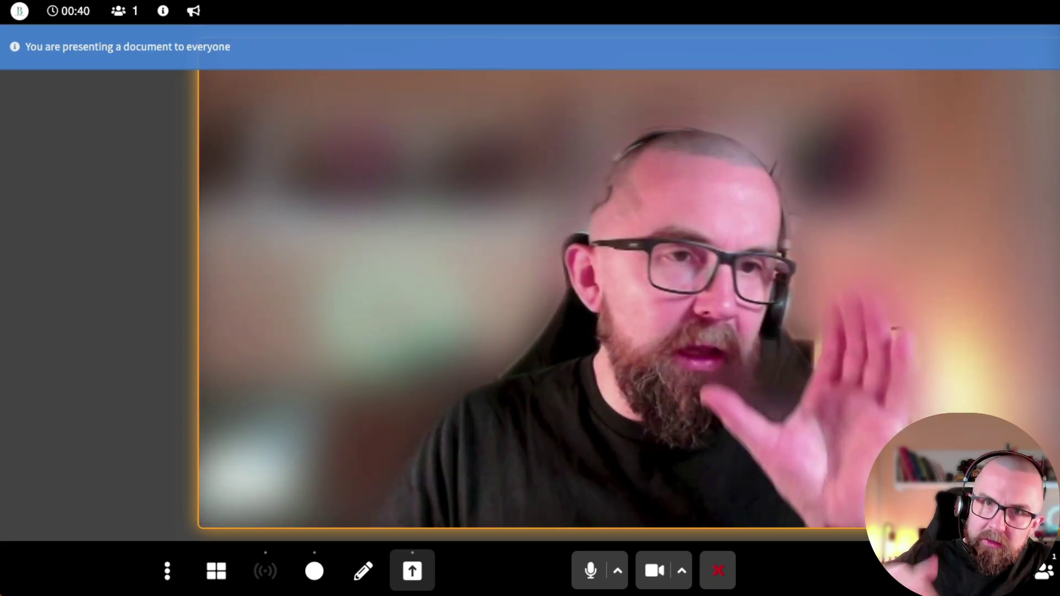